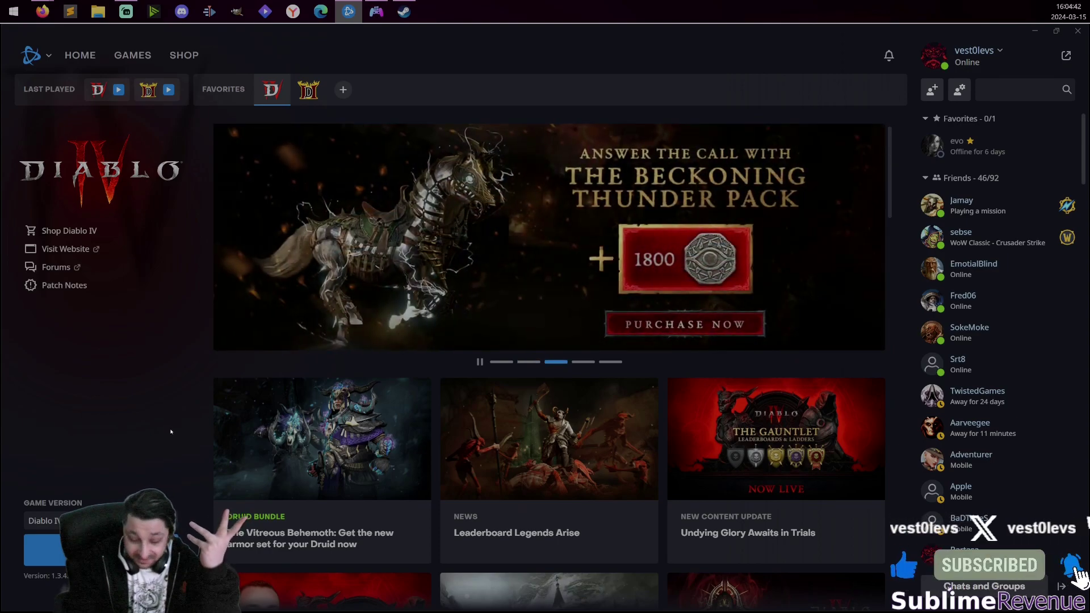
Press Play on the Diablo IV page in Battle.net to launch the game.
{"action": "left_click", "coordinate": [43, 549]}
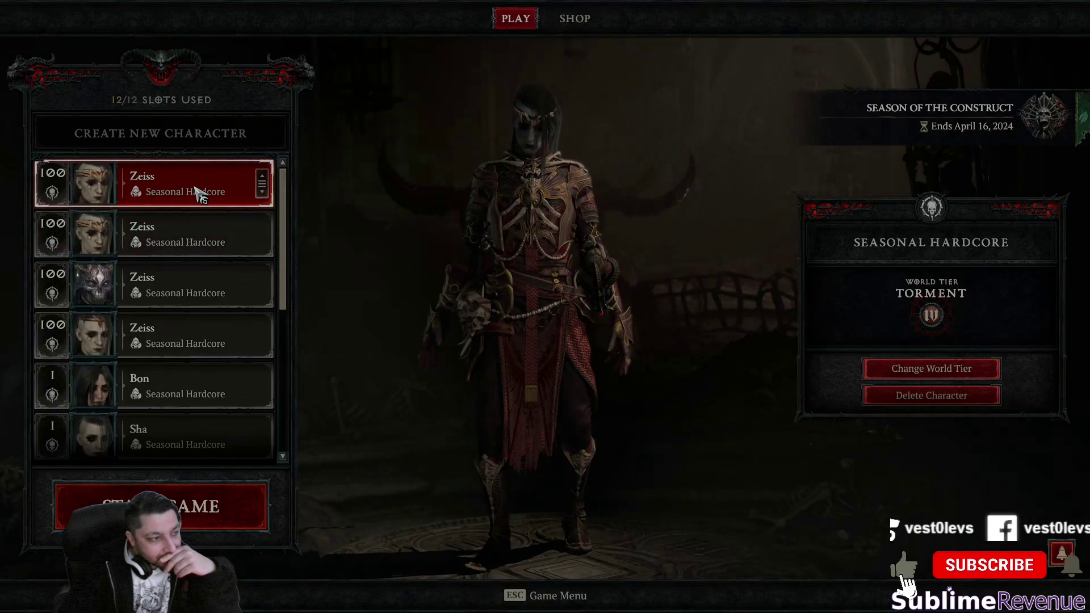
Start playing with the first level 100 Seasonal Hardcore character, then toggle the world map.
{"action": "left_click", "coordinate": [161, 506]}
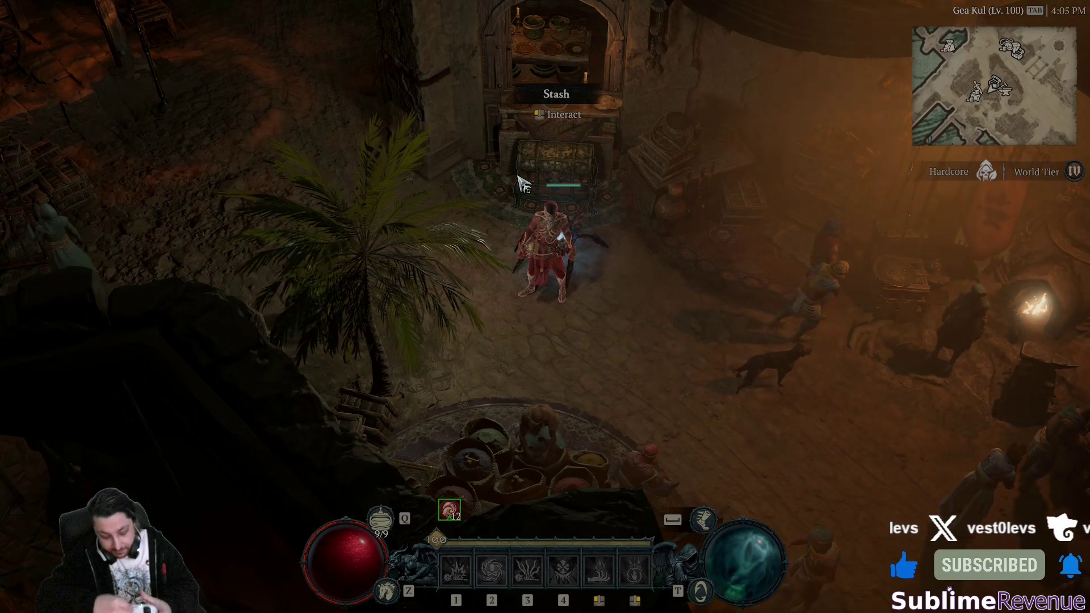
{"action": "key", "text": "Tab"}
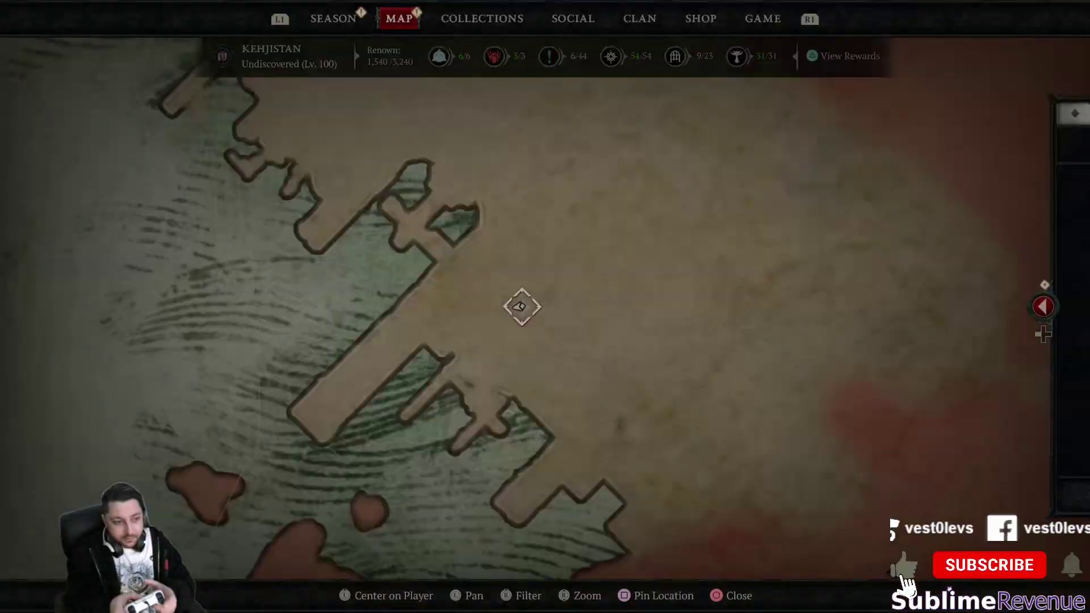
{"action": "key", "text": "Tab"}
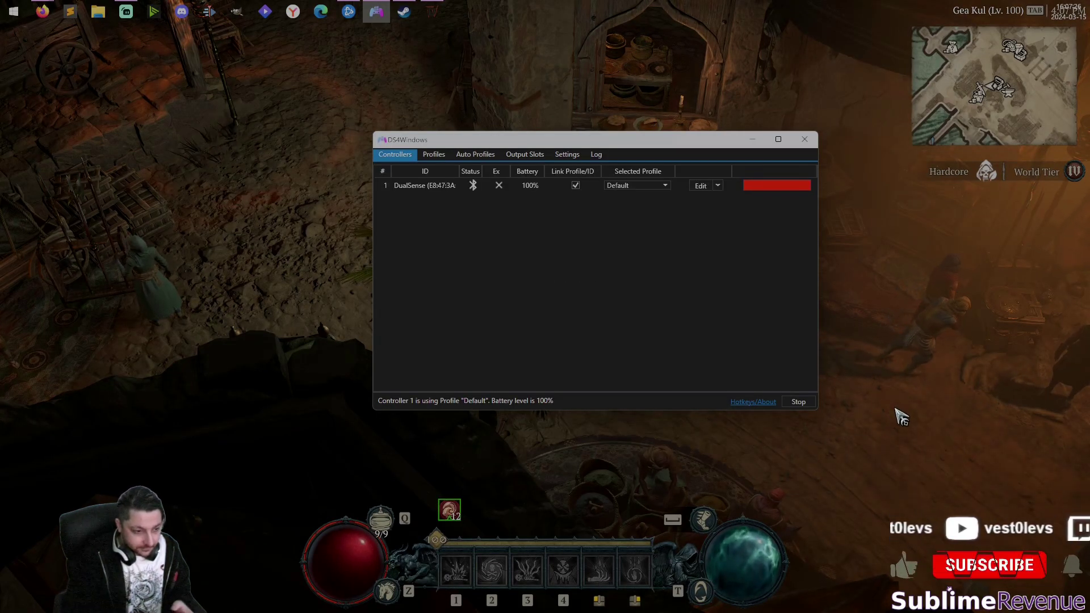
Bring the Diablo IV game window back in front of DS4Windows.
{"action": "left_click", "coordinate": [918, 424]}
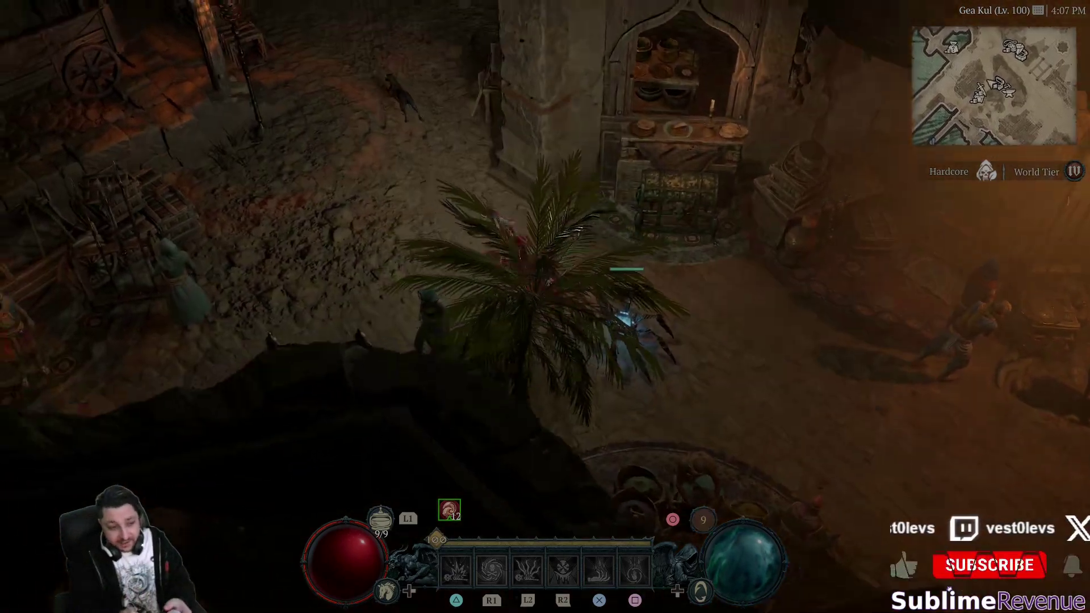
Test the controller in town by opening and closing the world map and the stash.
{"action": "key", "text": "m"}
{"action": "scroll", "coordinate": [545, 306], "scroll_direction": "down", "scroll_amount": 4}
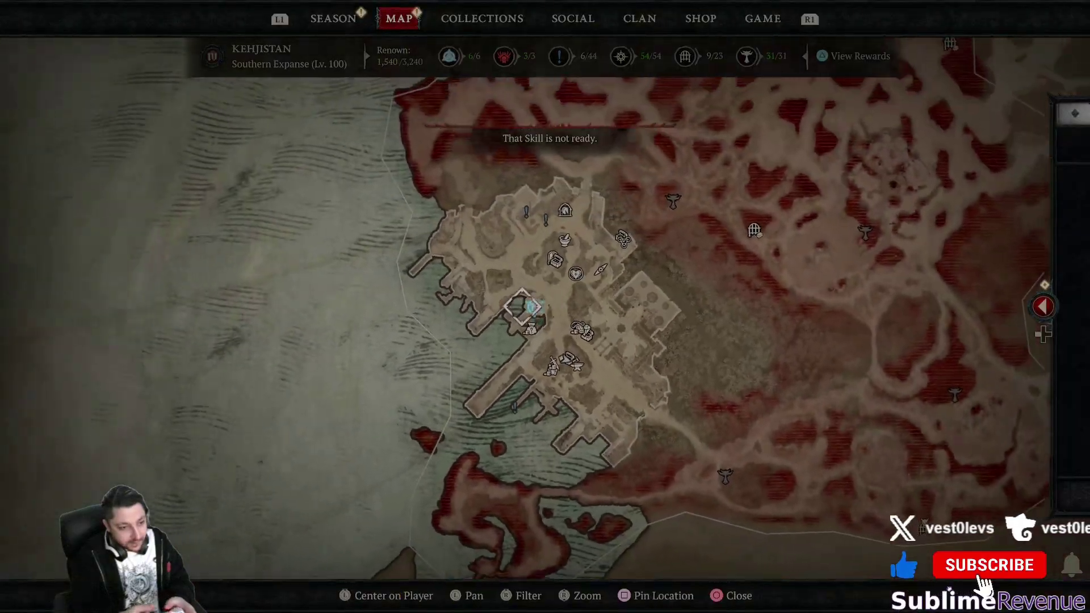
{"action": "scroll", "coordinate": [545, 307], "scroll_direction": "down", "scroll_amount": 4}
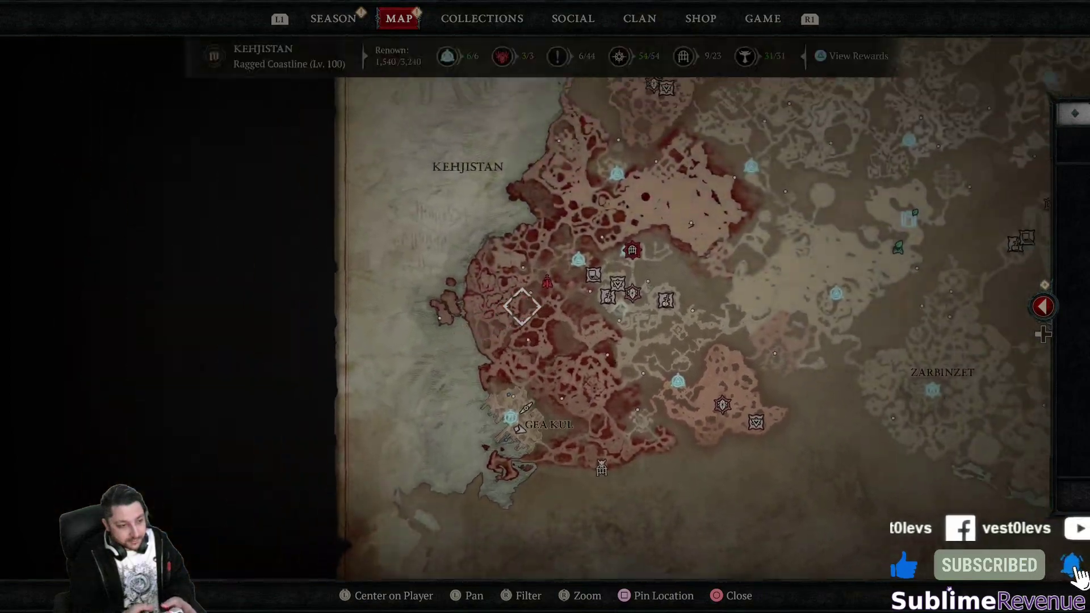
{"action": "key", "text": "m"}
{"action": "key", "text": "e"}
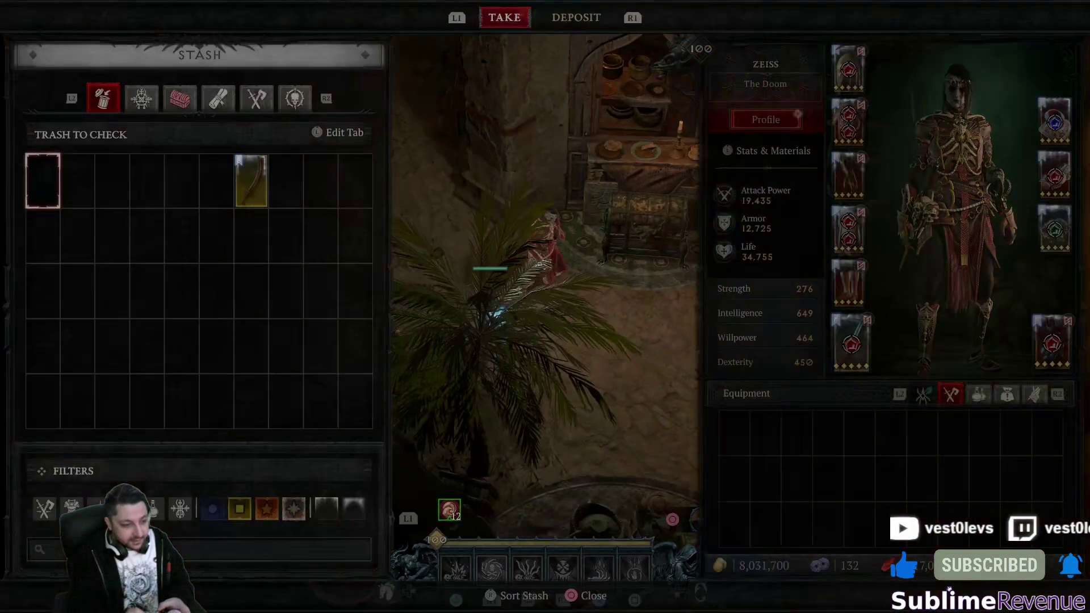
{"action": "key", "text": "Escape"}
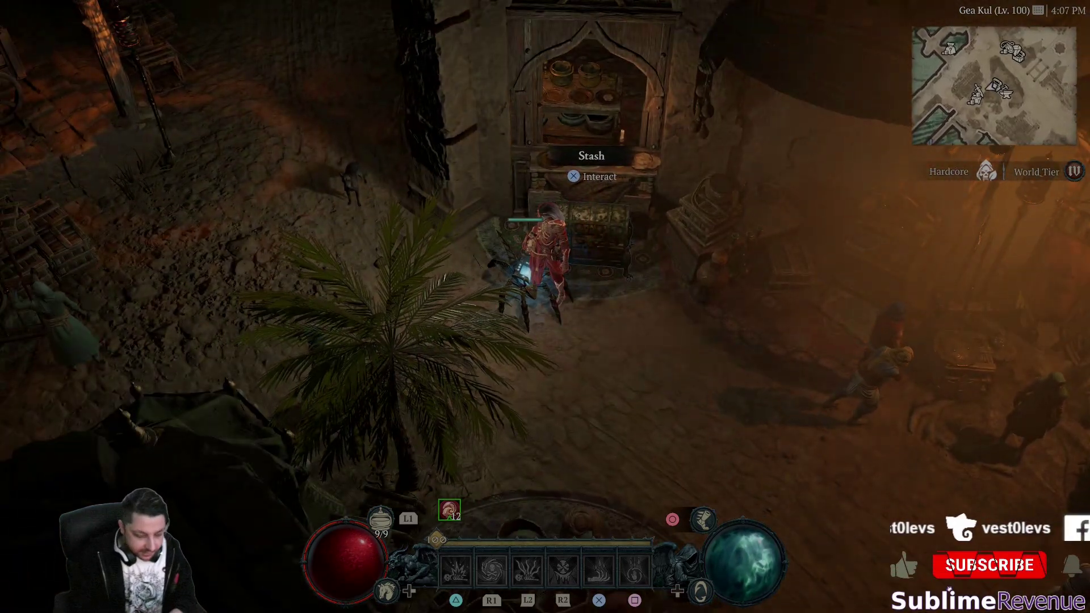
Quit Diablo IV using the game menu's Exit Diablo IV option.
{"action": "key", "text": "Tab"}
{"action": "key", "text": "Escape"}
{"action": "key", "text": "Down"}
{"action": "key", "text": "Down"}
{"action": "key", "text": "Down"}
{"action": "key", "text": "Down"}
{"action": "key", "text": "Return"}
{"action": "key", "text": "Escape"}
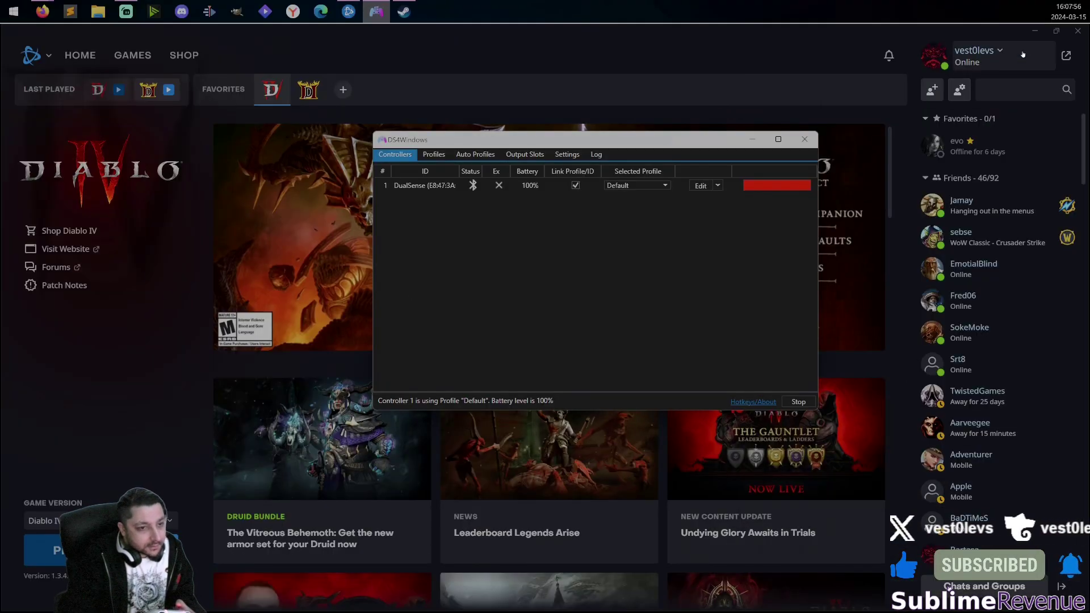
Close Battle.net and bring up Steam's Last Epoch page with DS4Windows in front.
{"action": "left_click", "coordinate": [1078, 31]}
{"action": "left_click", "coordinate": [376, 11]}
{"action": "left_click", "coordinate": [348, 12]}
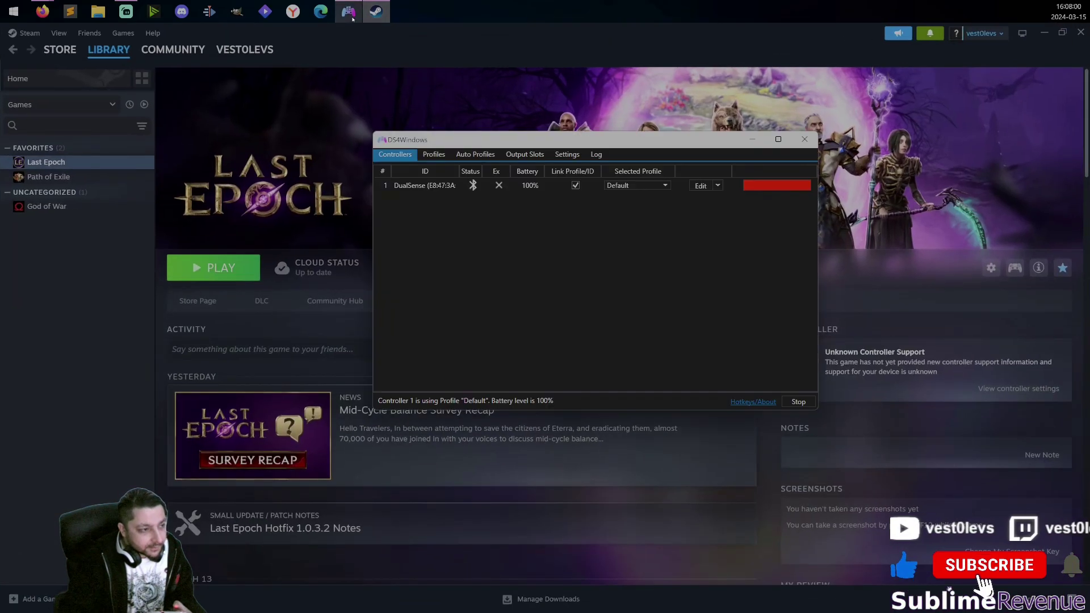
Assign the Default LE profile to the controller and launch Last Epoch from Steam.
{"action": "left_click", "coordinate": [624, 186]}
{"action": "left_click", "coordinate": [619, 210]}
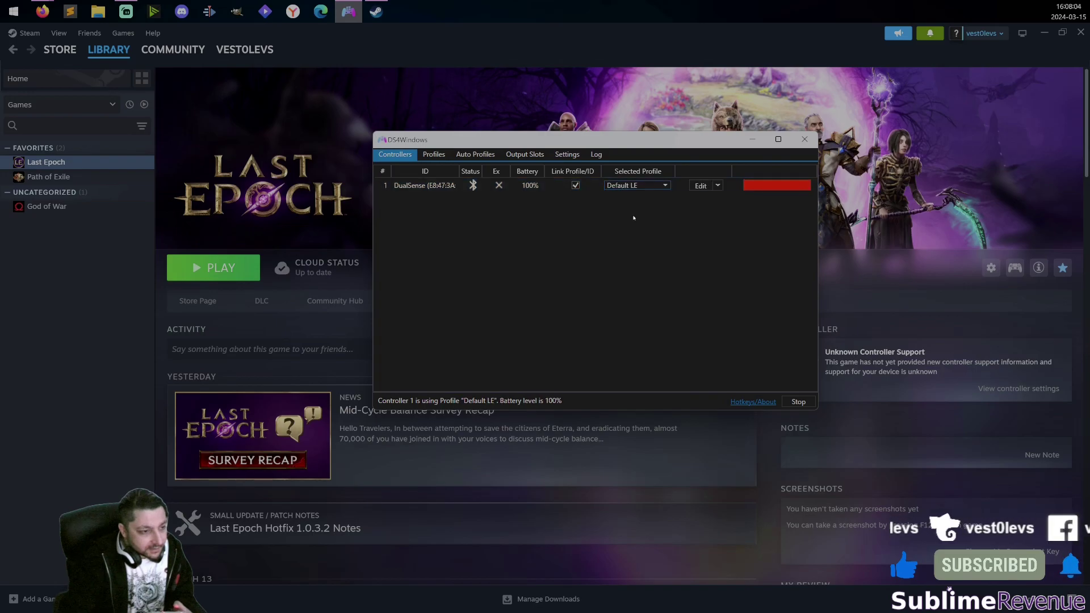
{"action": "left_click", "coordinate": [232, 260]}
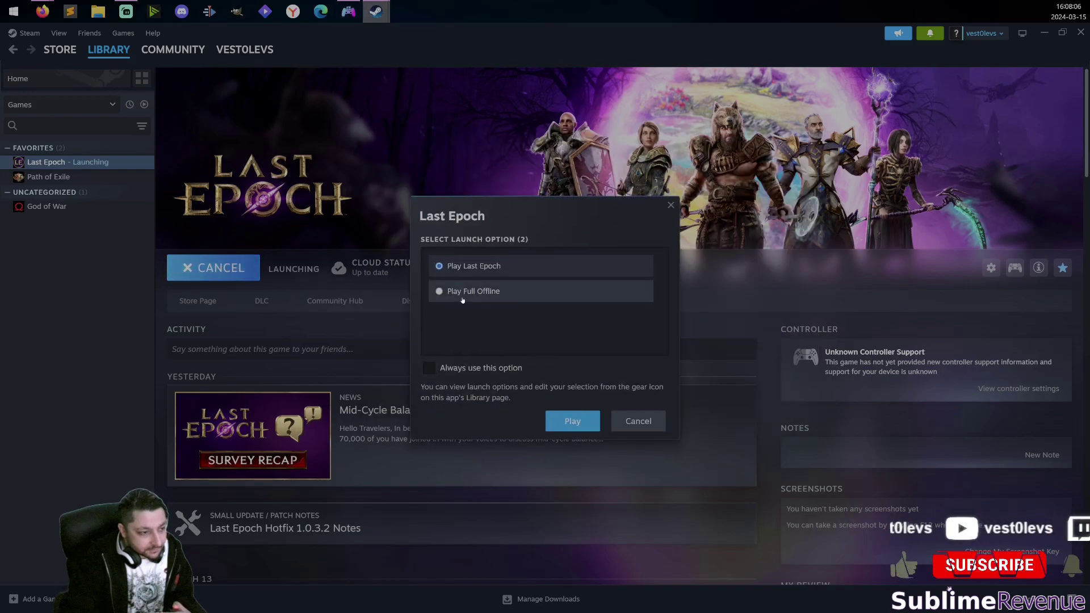
Choose Play Full Offline in the Last Epoch launch-option dialog.
{"action": "left_click", "coordinate": [567, 420]}
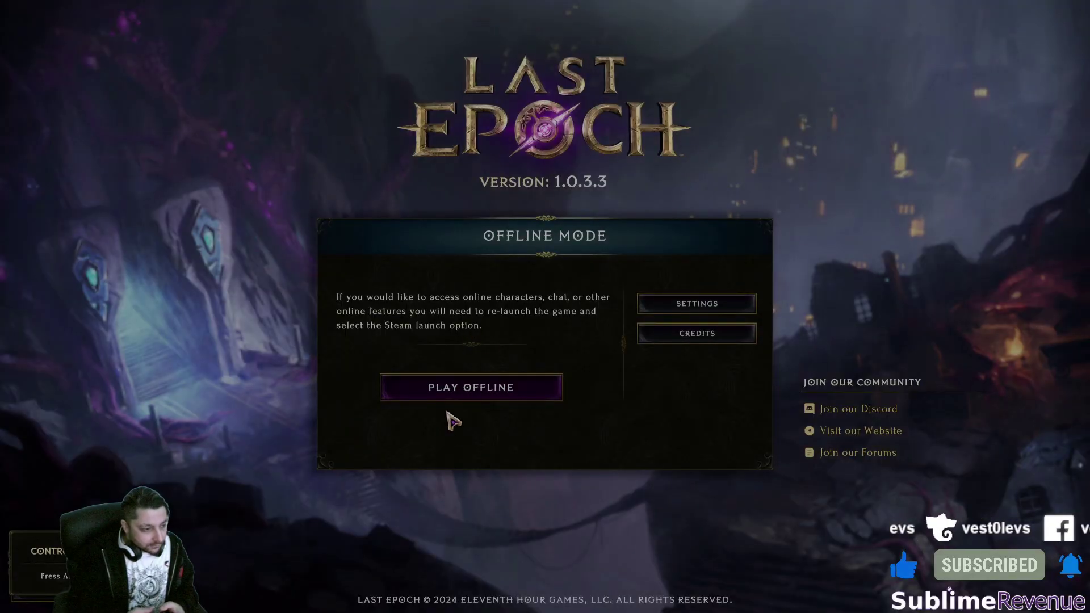
Play offline and enter the game with the level 23 necromancer.
{"action": "left_click", "coordinate": [458, 392]}
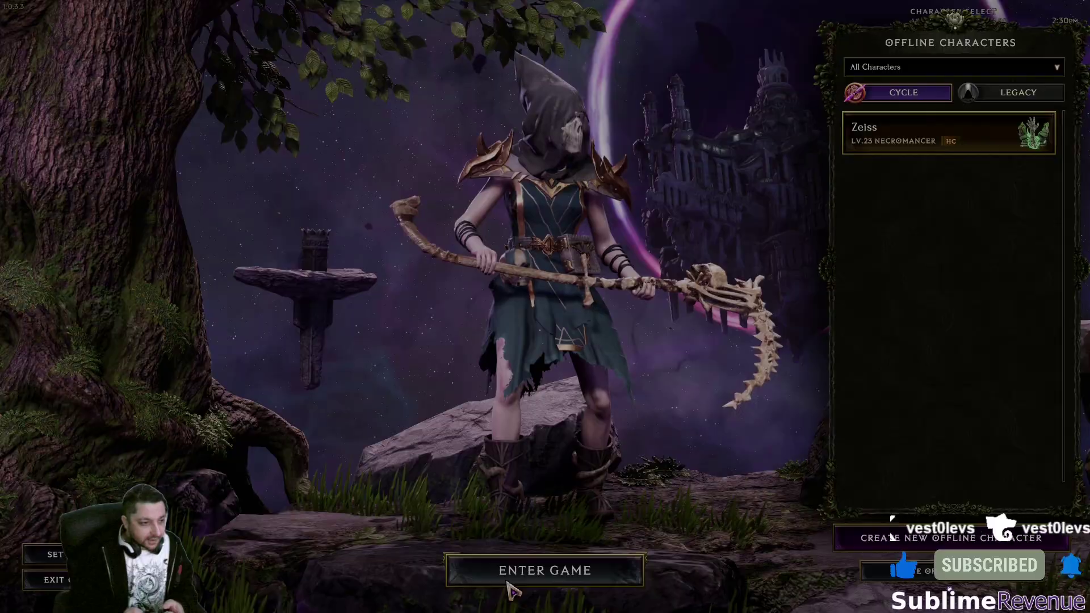
{"action": "left_click", "coordinate": [508, 583]}
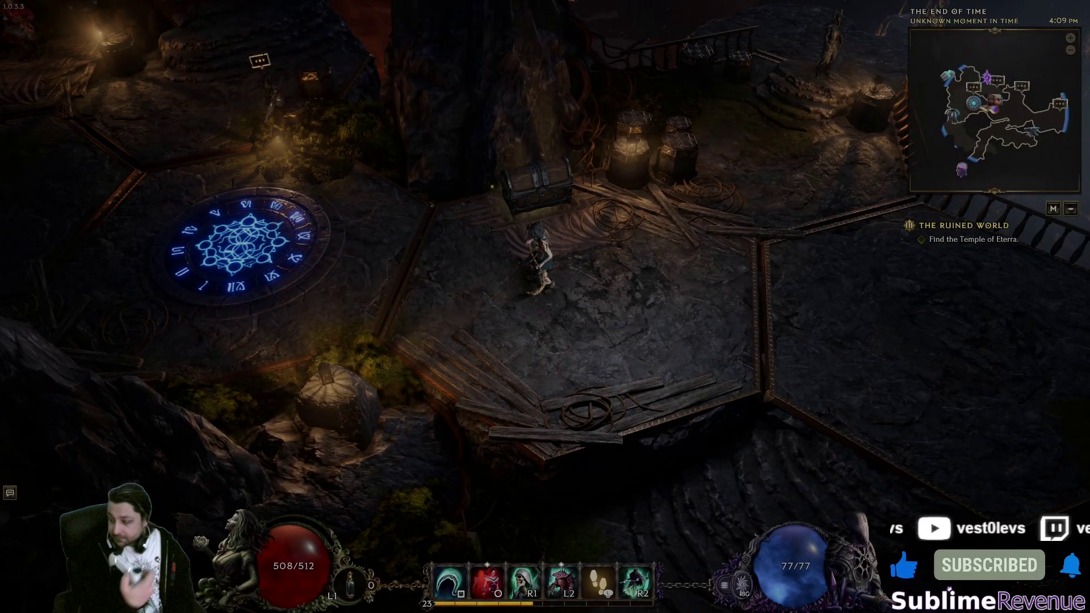
Check the inventory and era timeline map, then bring up the in-game main menu.
{"action": "key", "text": "i"}
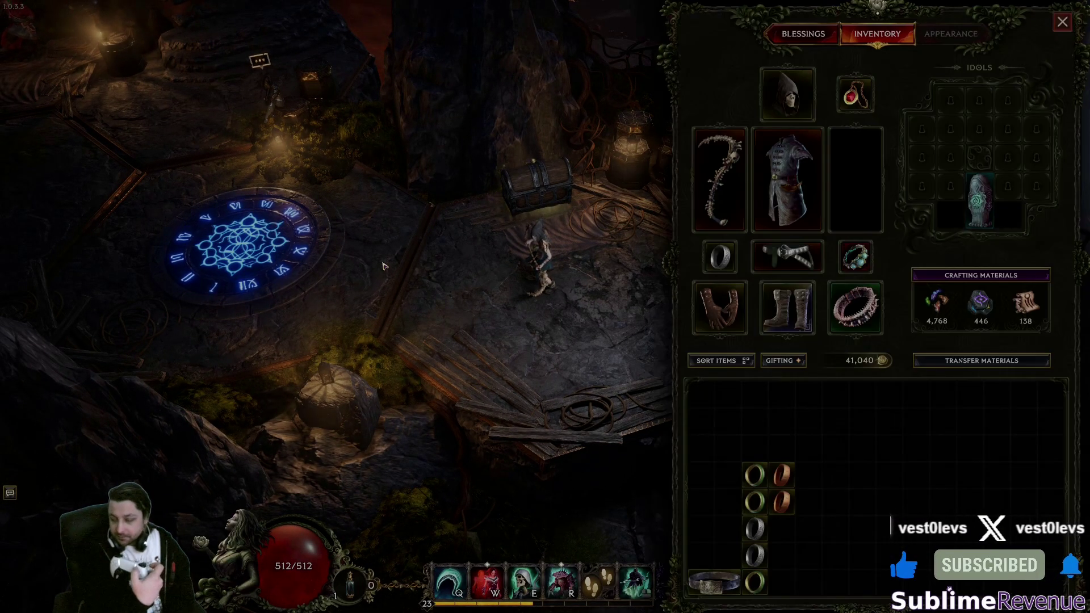
{"action": "key", "text": "i"}
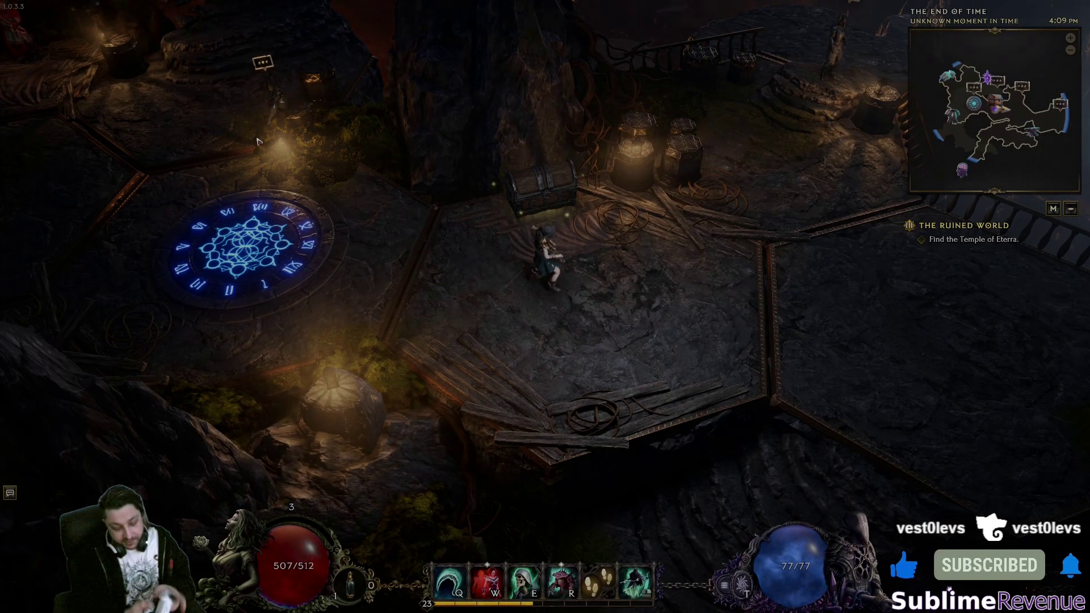
{"action": "key", "text": "m"}
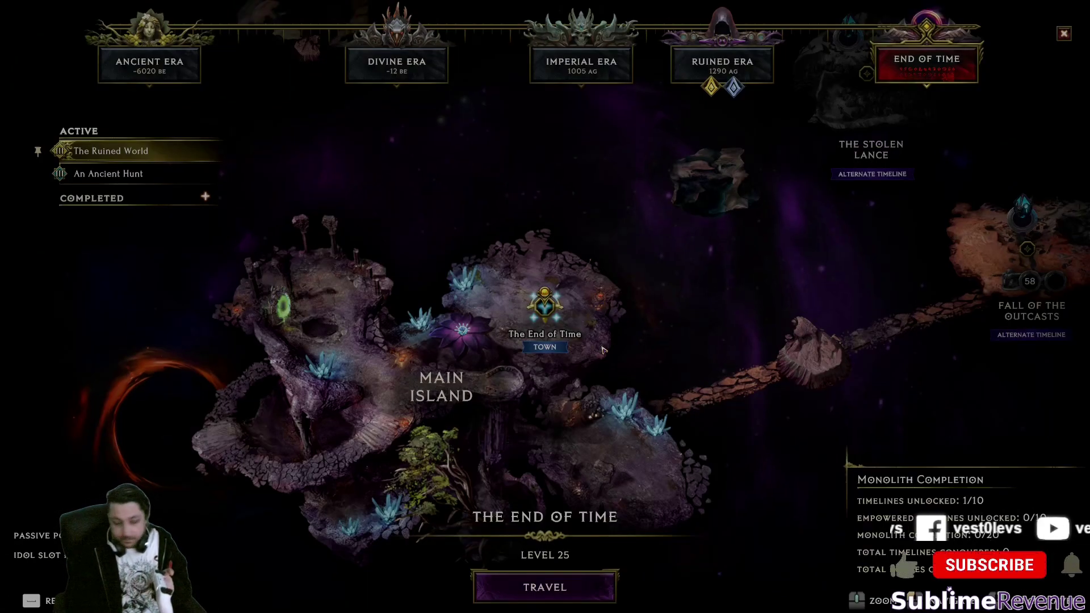
{"action": "key", "text": "Escape"}
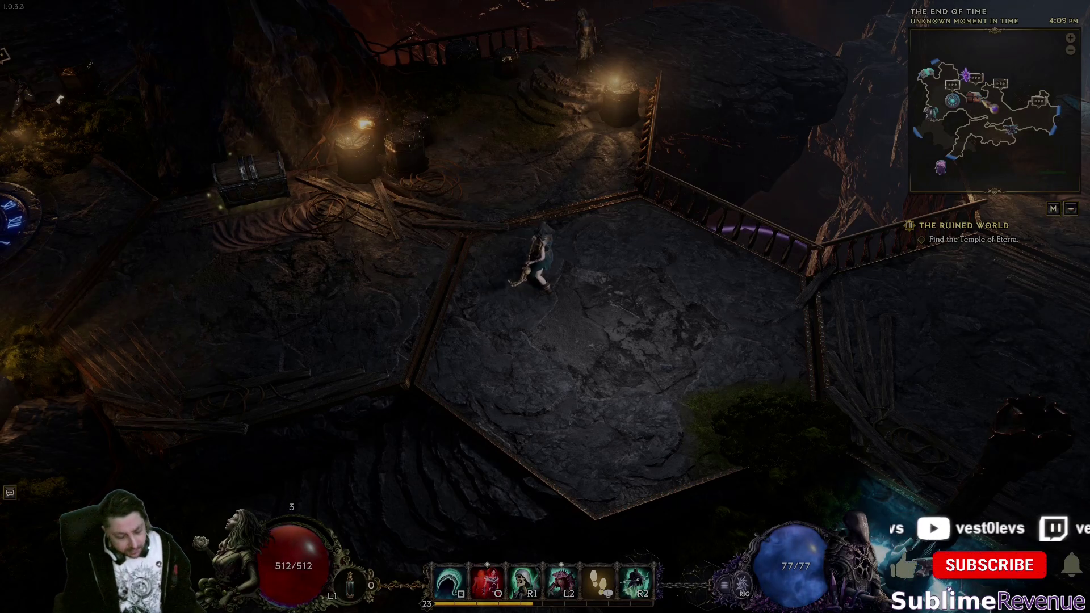
{"action": "key", "text": "Escape"}
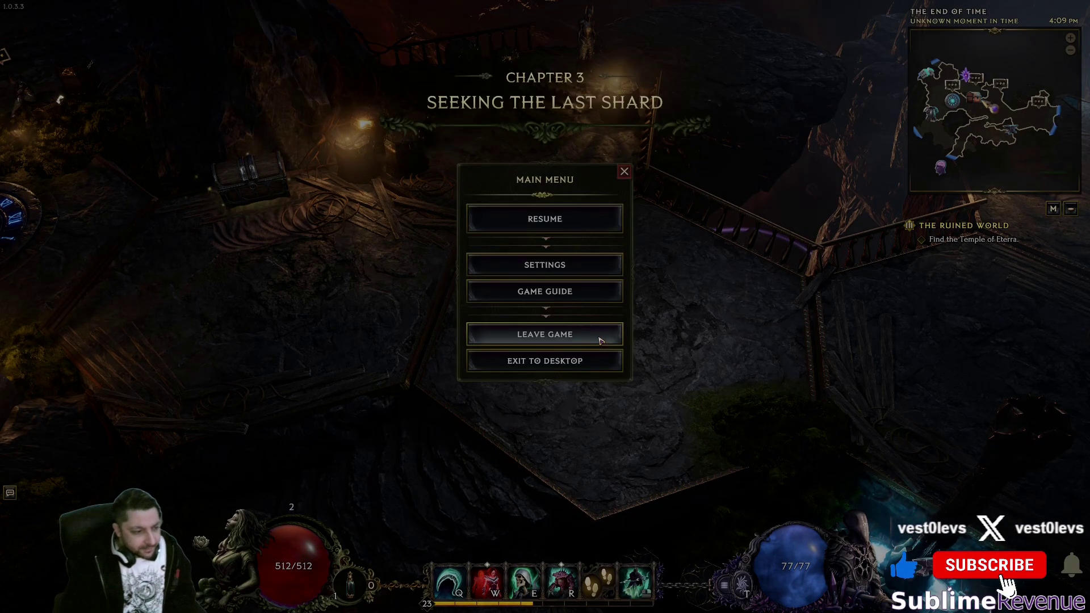
Confirm Exit Game in the Last Epoch logout dialog.
{"action": "left_click", "coordinate": [522, 361]}
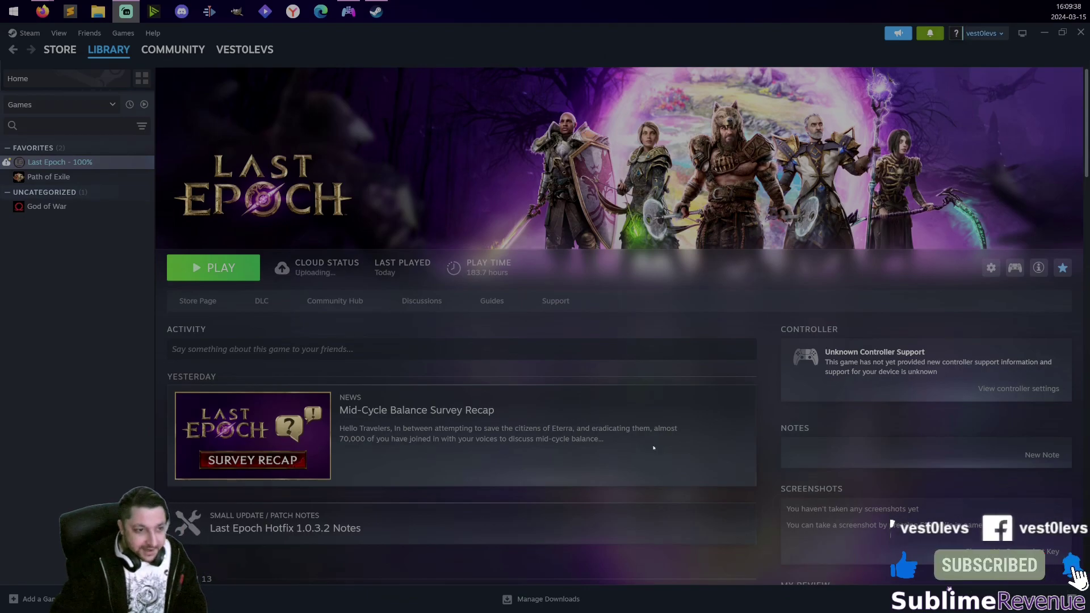
Close Steam, set the DualSense controller to the Default profile, and open Default under Profiles.
{"action": "left_click", "coordinate": [1084, 33]}
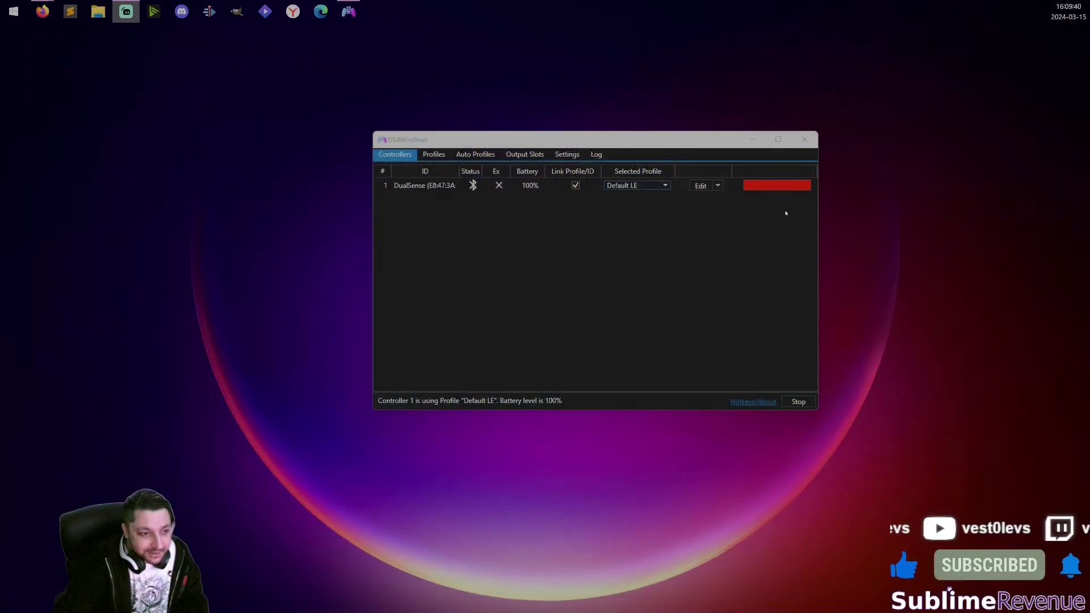
{"action": "left_click_drag", "start_coordinate": [591, 137], "coordinate": [551, 194]}
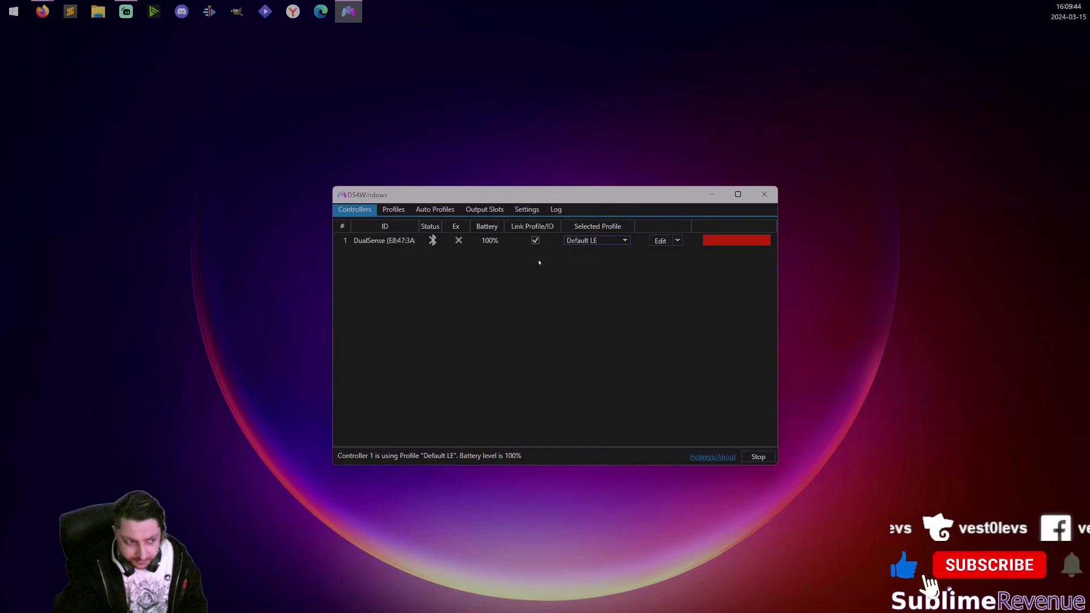
{"action": "left_click", "coordinate": [564, 247]}
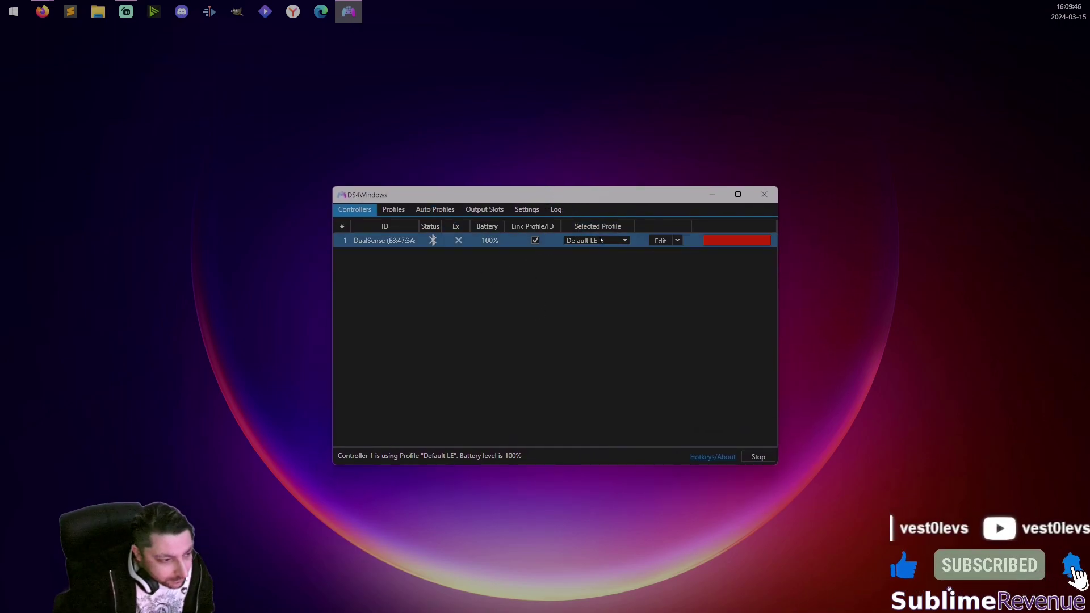
{"action": "left_click", "coordinate": [596, 240]}
{"action": "left_click", "coordinate": [578, 254]}
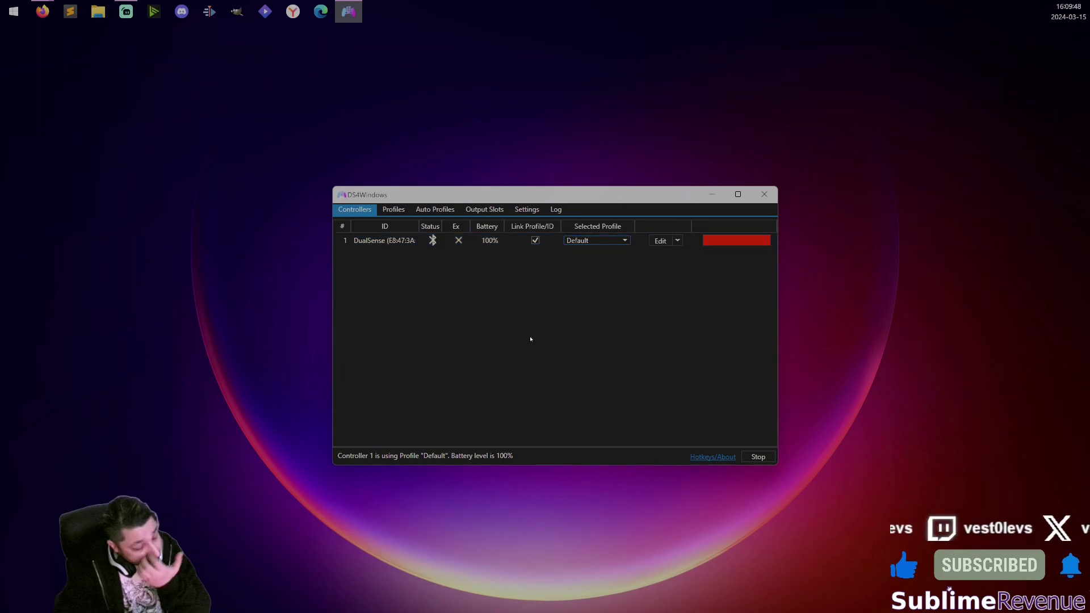
{"action": "left_click", "coordinate": [401, 213]}
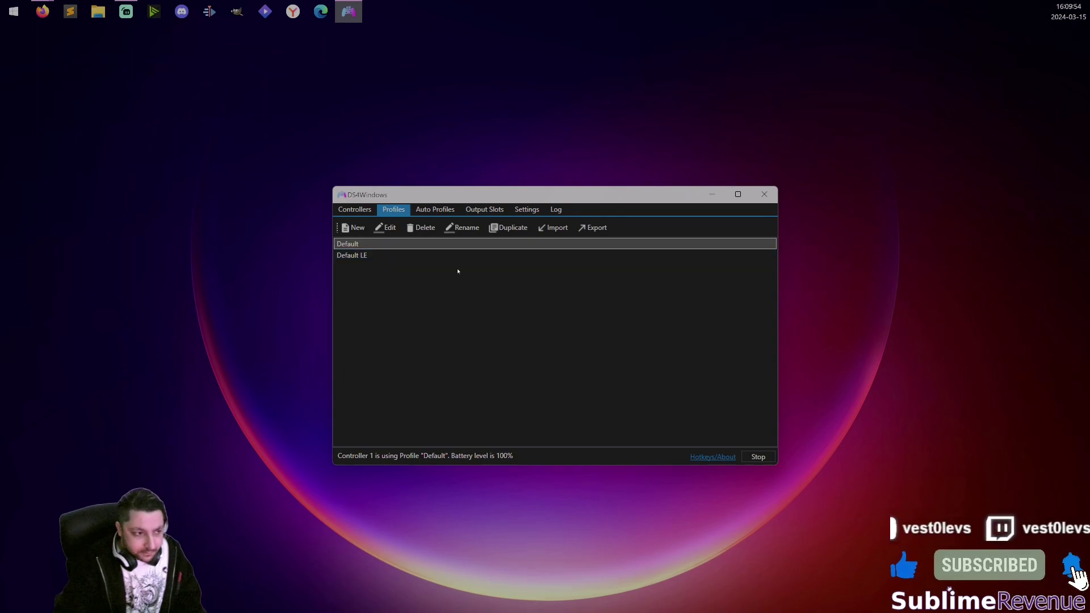
{"action": "left_click", "coordinate": [357, 246]}
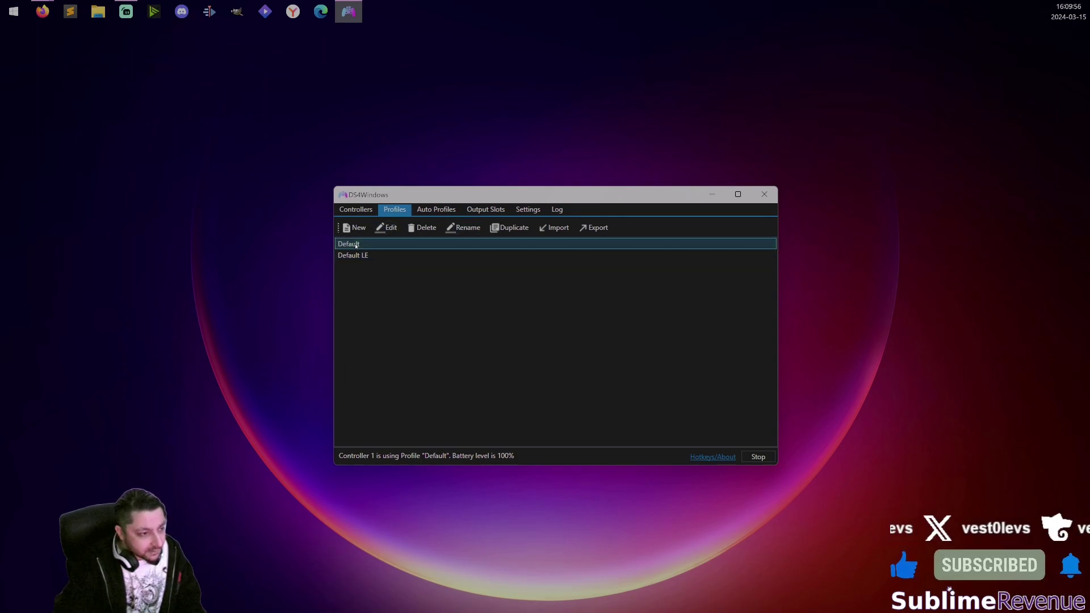
Open the Default profile editor and look over its Lightbar and Touchpad settings.
{"action": "left_click", "coordinate": [385, 228]}
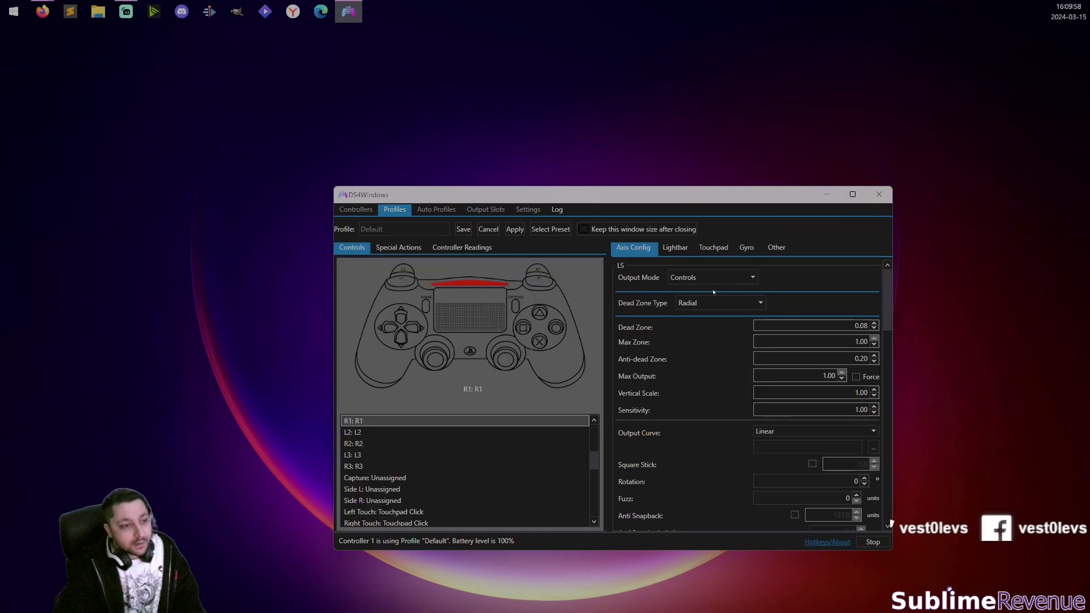
{"action": "left_click", "coordinate": [676, 248]}
{"action": "left_click", "coordinate": [713, 248]}
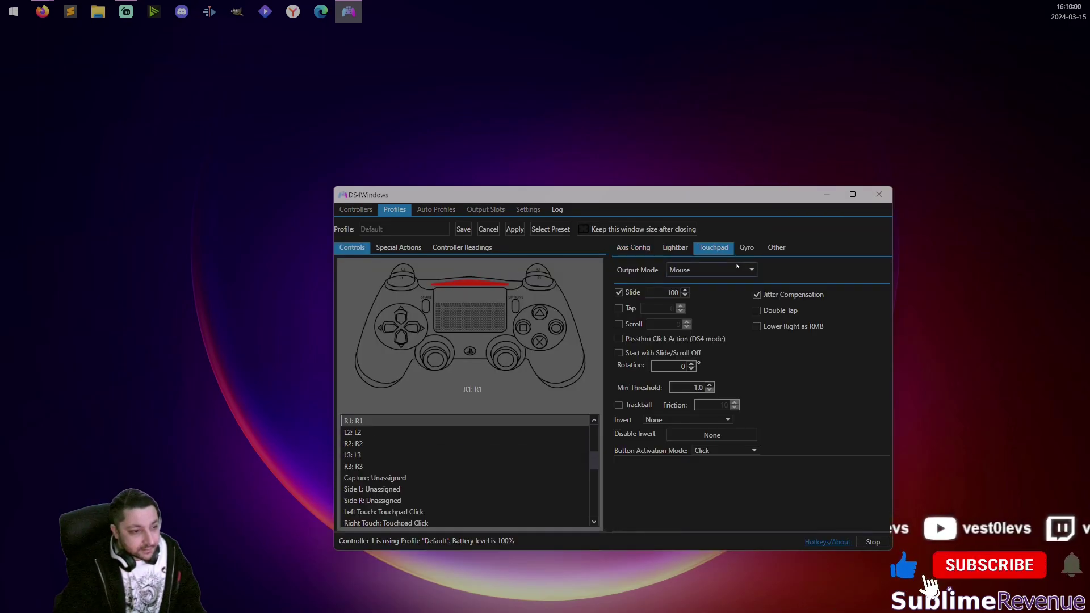
On the Other tab, keep DualShock 4 as the emulated controller.
{"action": "left_click", "coordinate": [776, 248]}
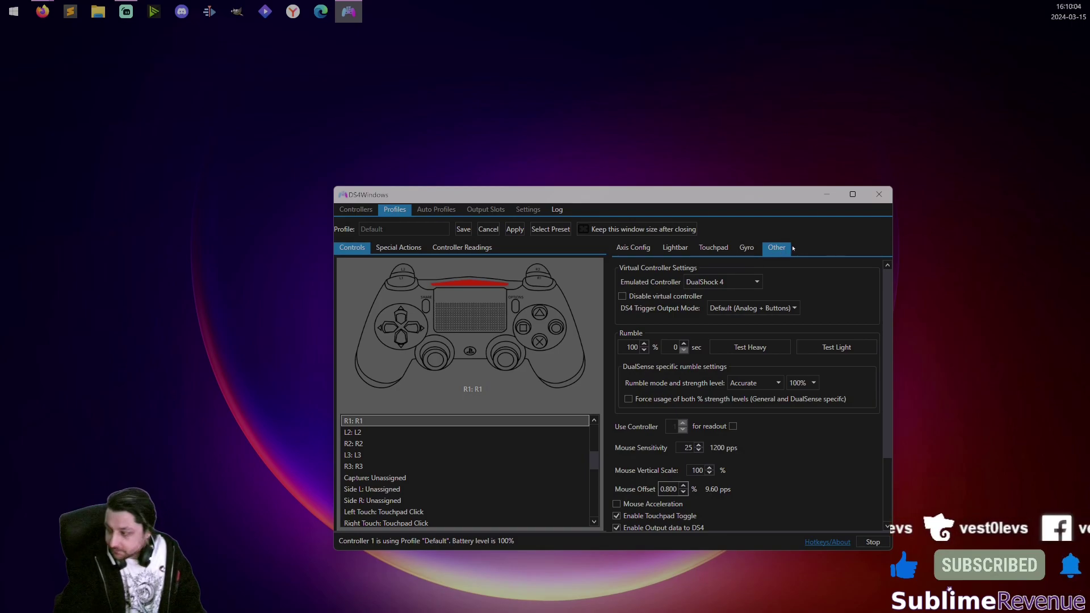
{"action": "left_click", "coordinate": [721, 282]}
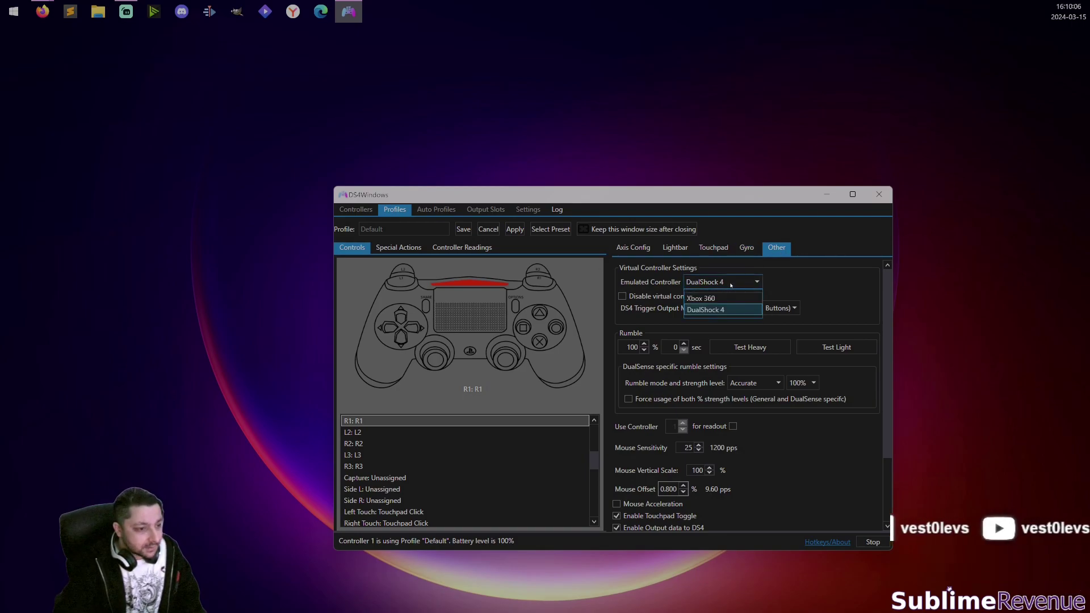
{"action": "left_click", "coordinate": [713, 310]}
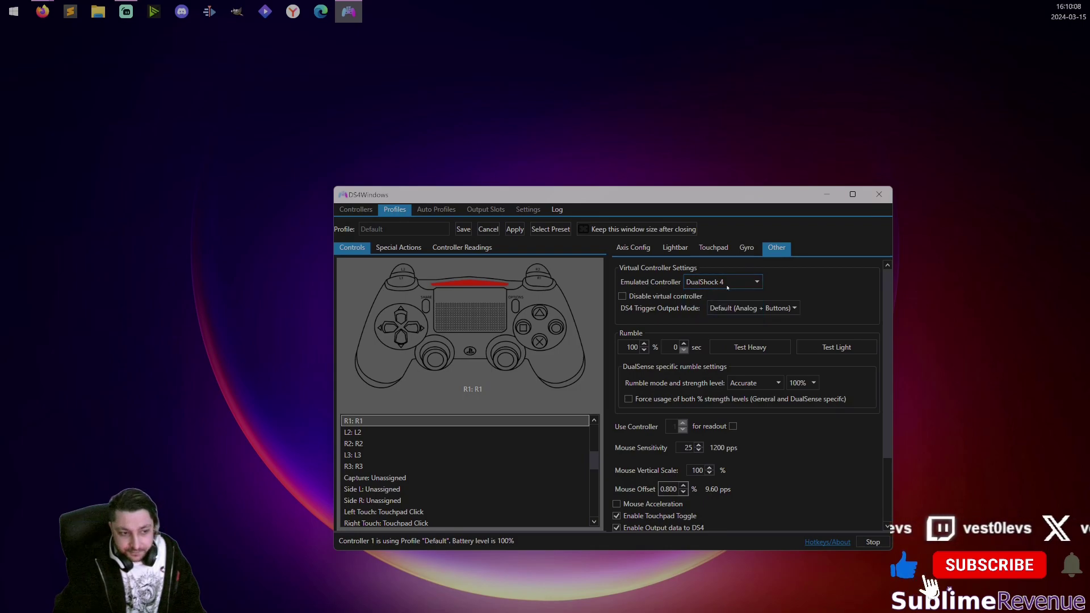
{"action": "left_click", "coordinate": [720, 282]}
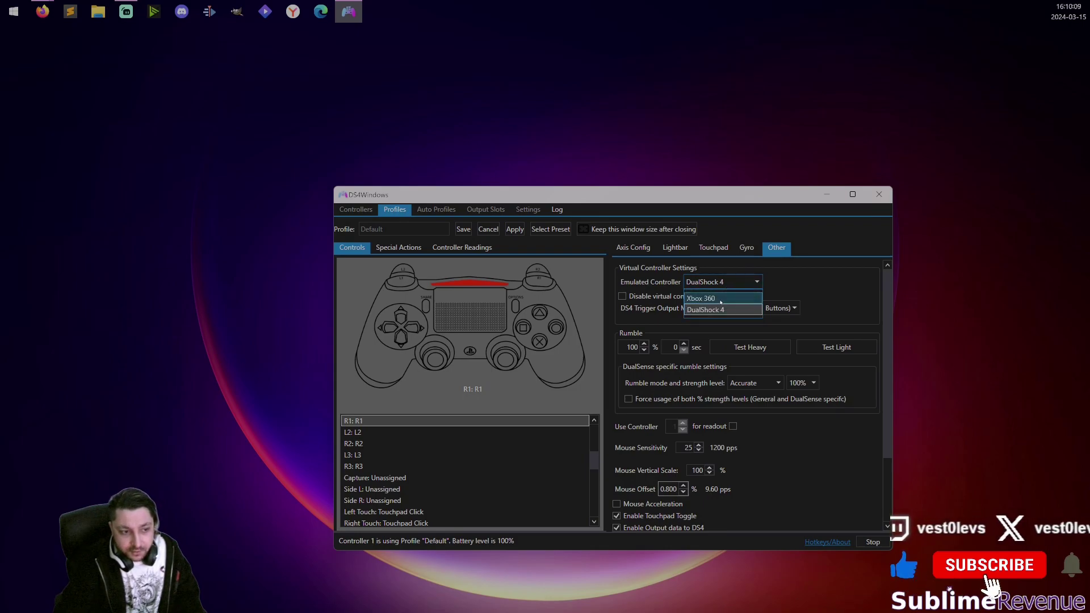
{"action": "left_click", "coordinate": [814, 291]}
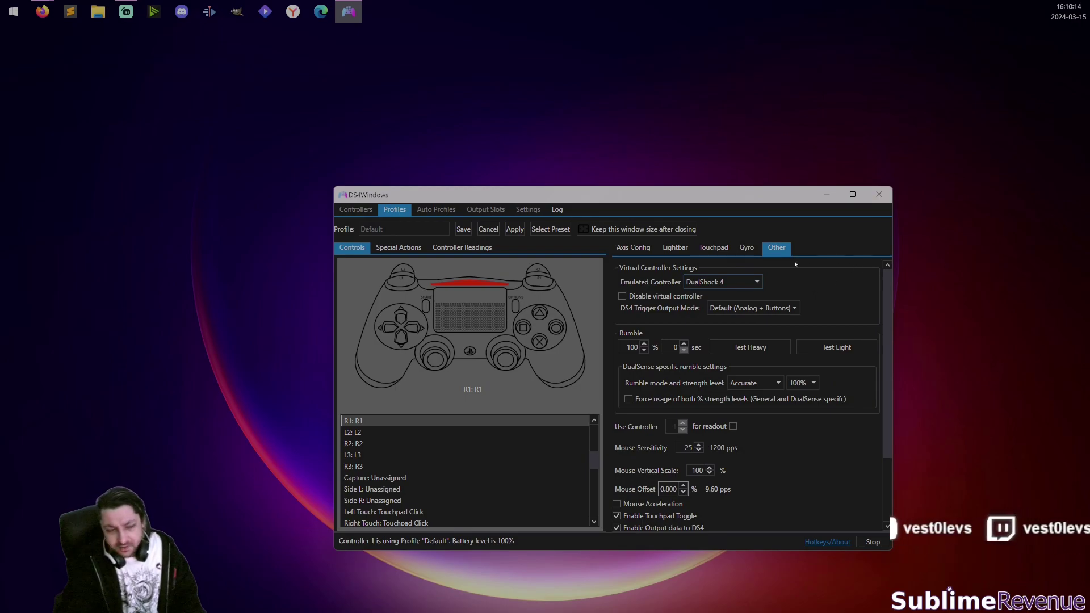
{"action": "left_click_drag", "start_coordinate": [638, 204], "coordinate": [587, 167]}
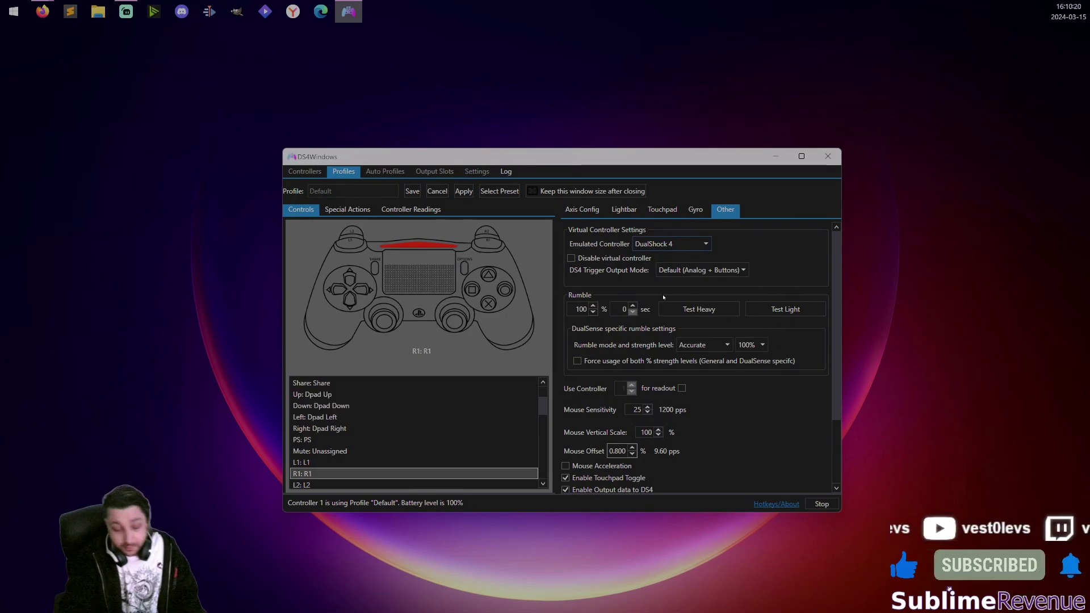
Scroll down to DS4 BT Poll Rate and choose 1000 Hz (1 ms).
{"action": "scroll", "coordinate": [824, 306], "scroll_direction": "down", "scroll_amount": 3}
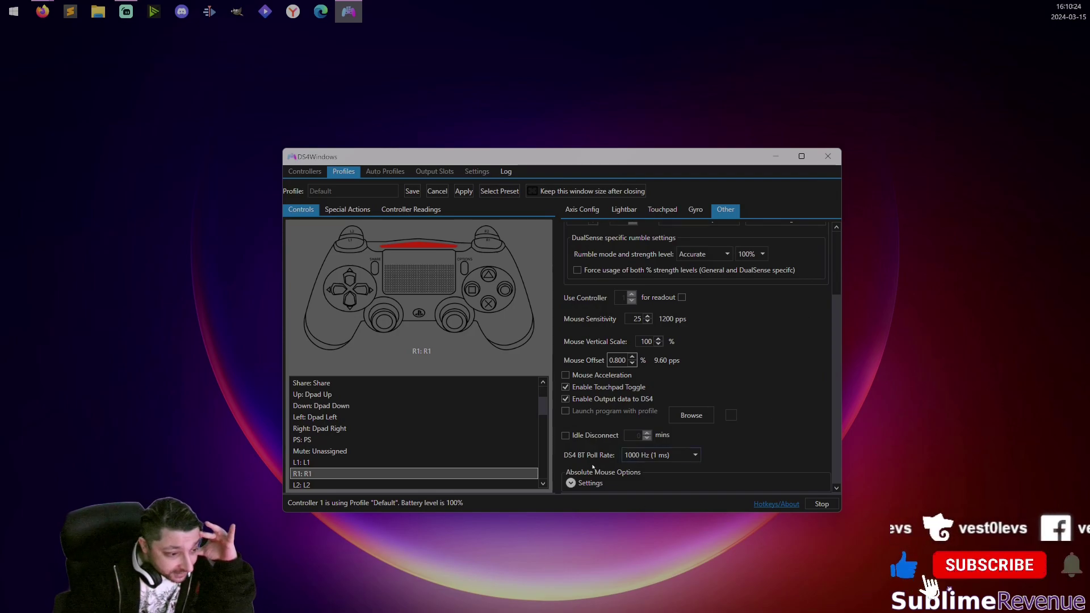
{"action": "left_click", "coordinate": [689, 458]}
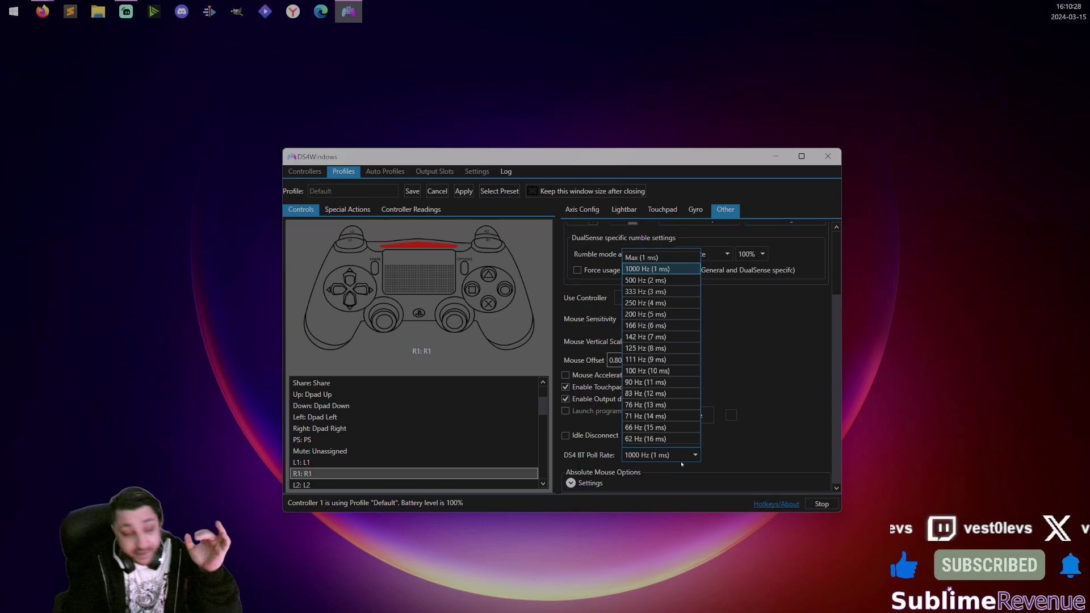
{"action": "left_click", "coordinate": [657, 270]}
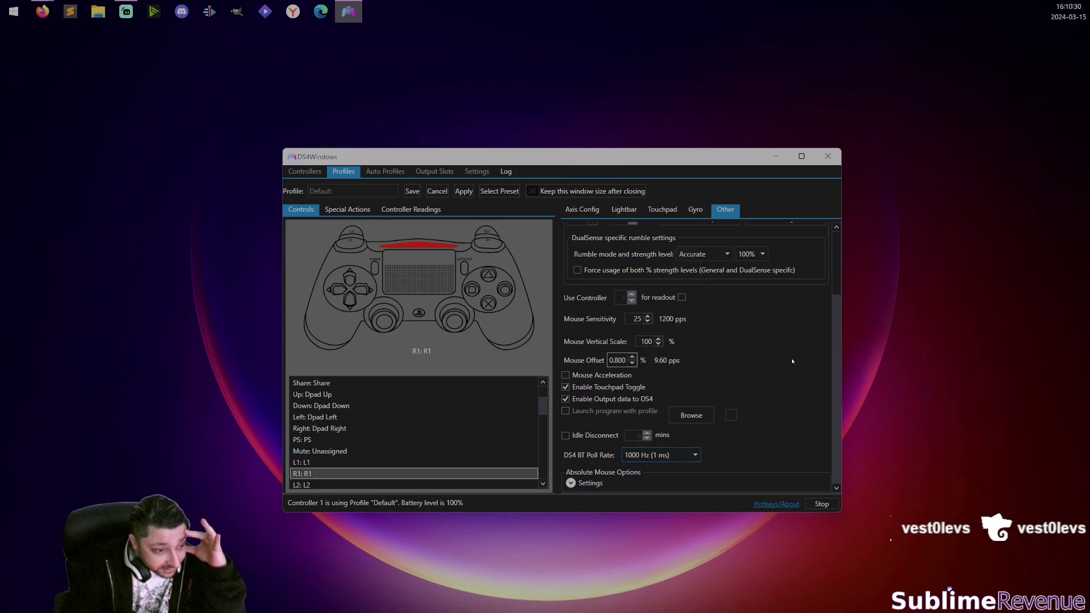
Keep Upper Touch mapped to Touchpad Click and save the Default profile.
{"action": "left_click", "coordinate": [420, 258]}
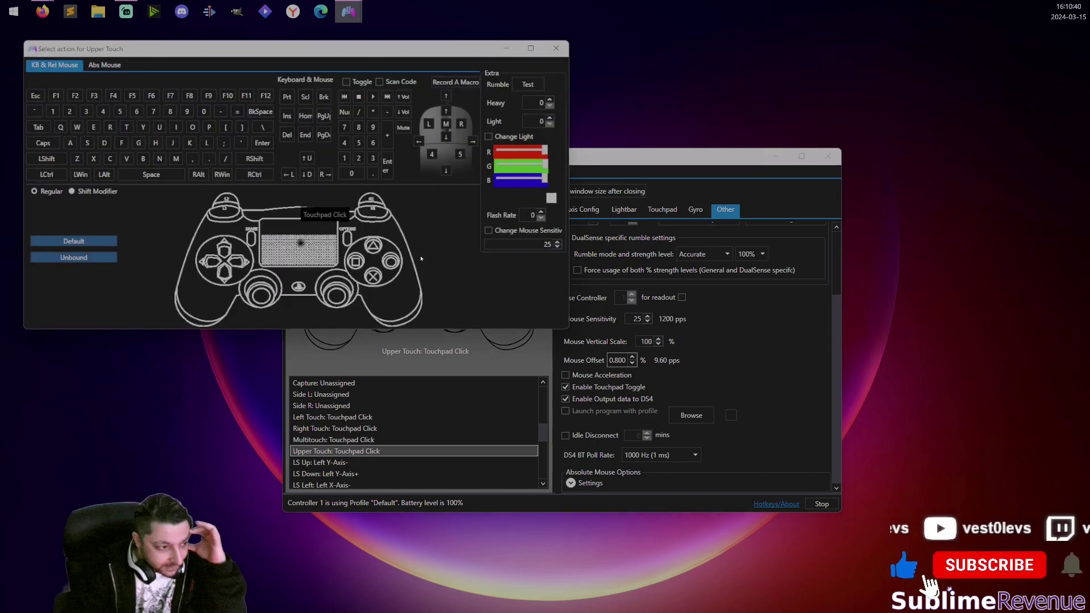
{"action": "left_click", "coordinate": [303, 256]}
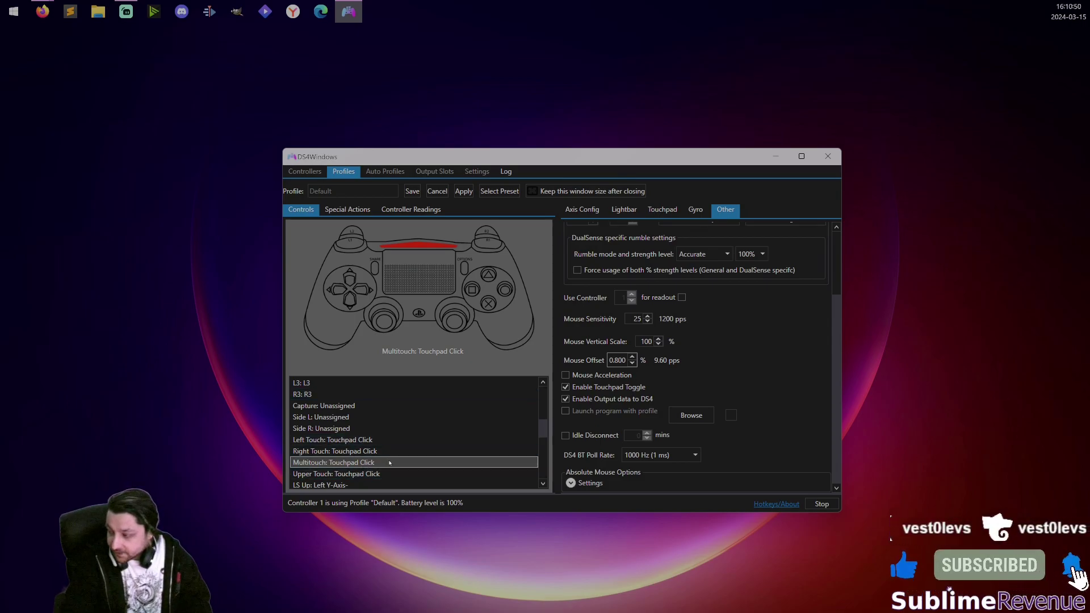
{"action": "left_click", "coordinate": [339, 473]}
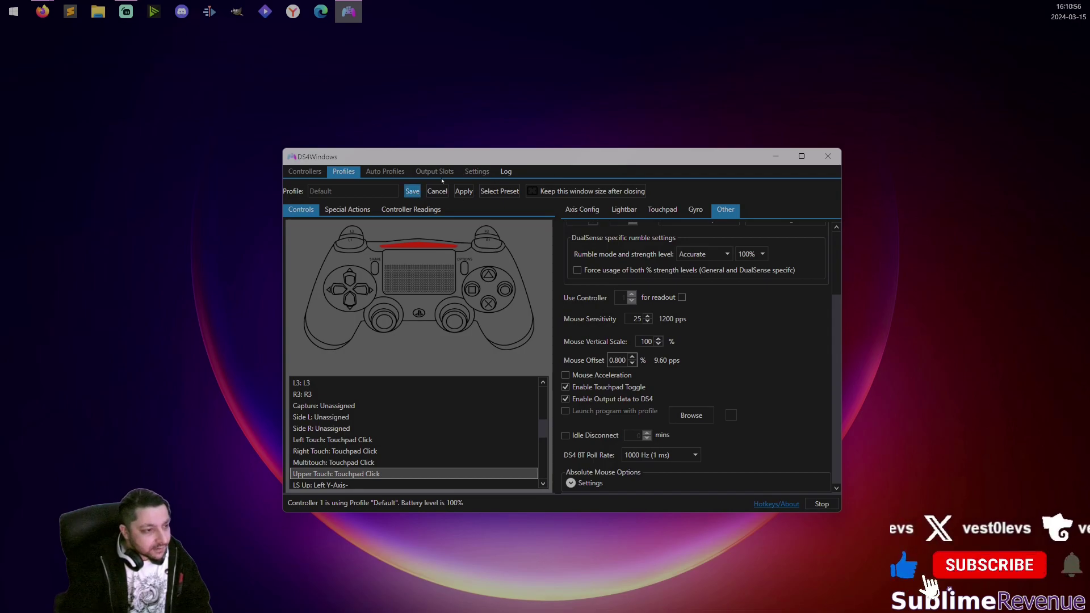
{"action": "left_click", "coordinate": [477, 171]}
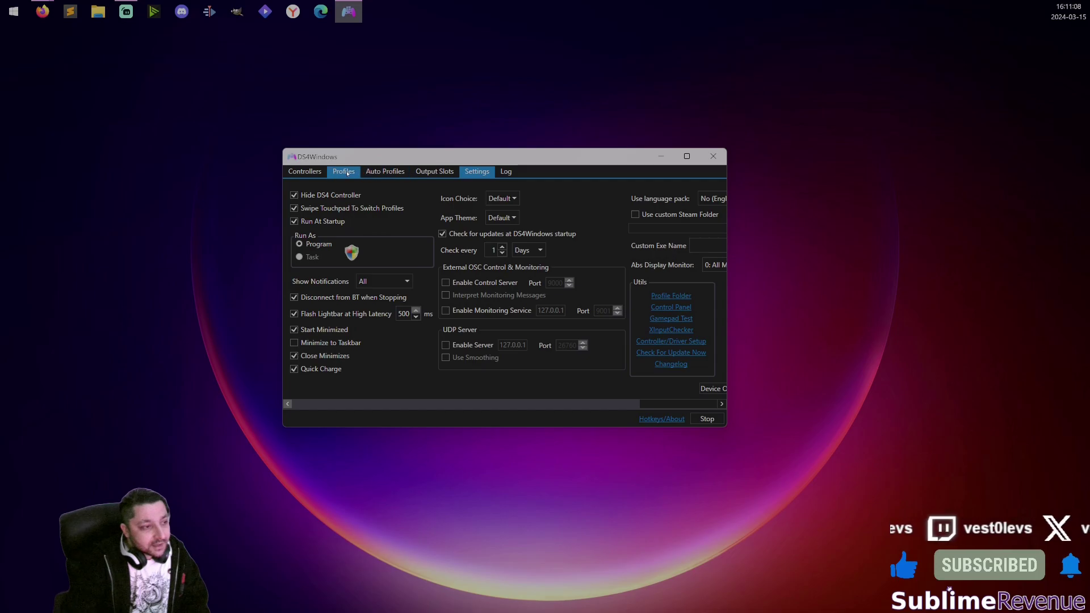
Open Default LE for editing, check that the Options button is bound to I, then cancel.
{"action": "left_click", "coordinate": [344, 172]}
{"action": "left_click", "coordinate": [316, 219]}
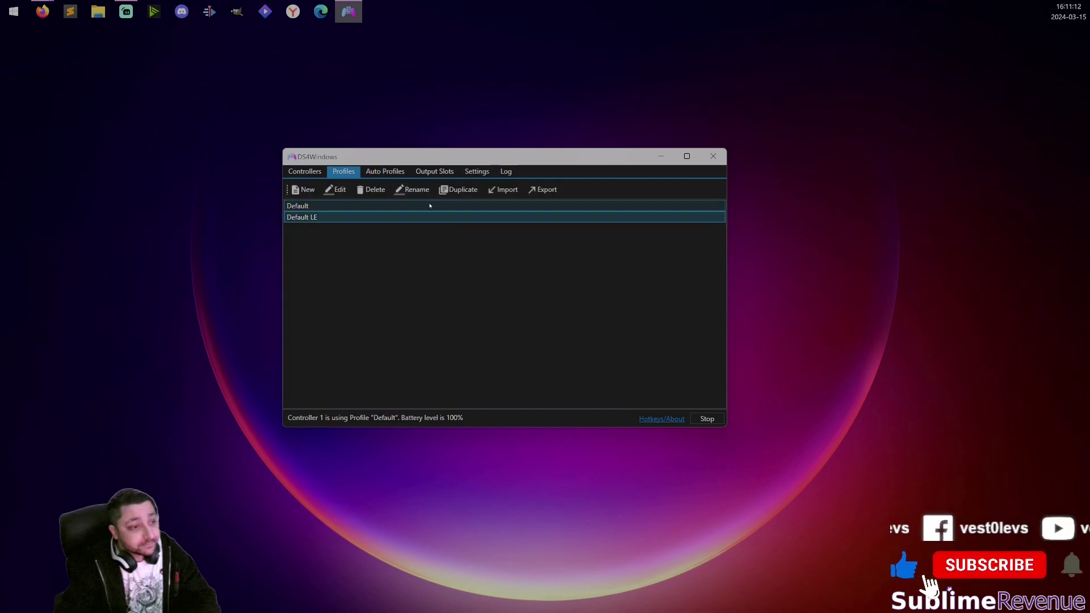
{"action": "left_click", "coordinate": [338, 189]}
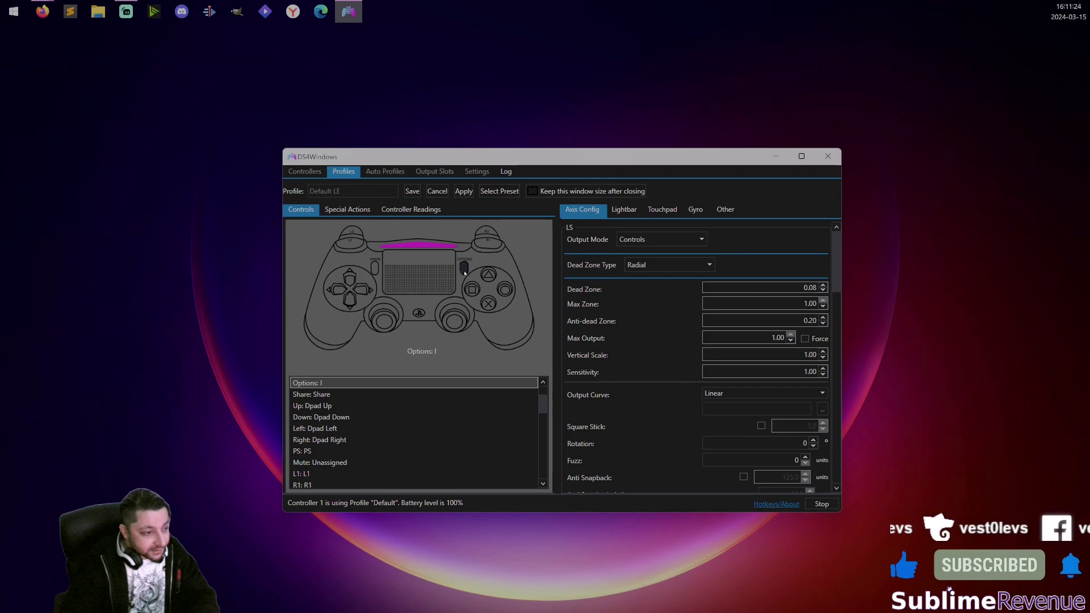
{"action": "left_click", "coordinate": [465, 273]}
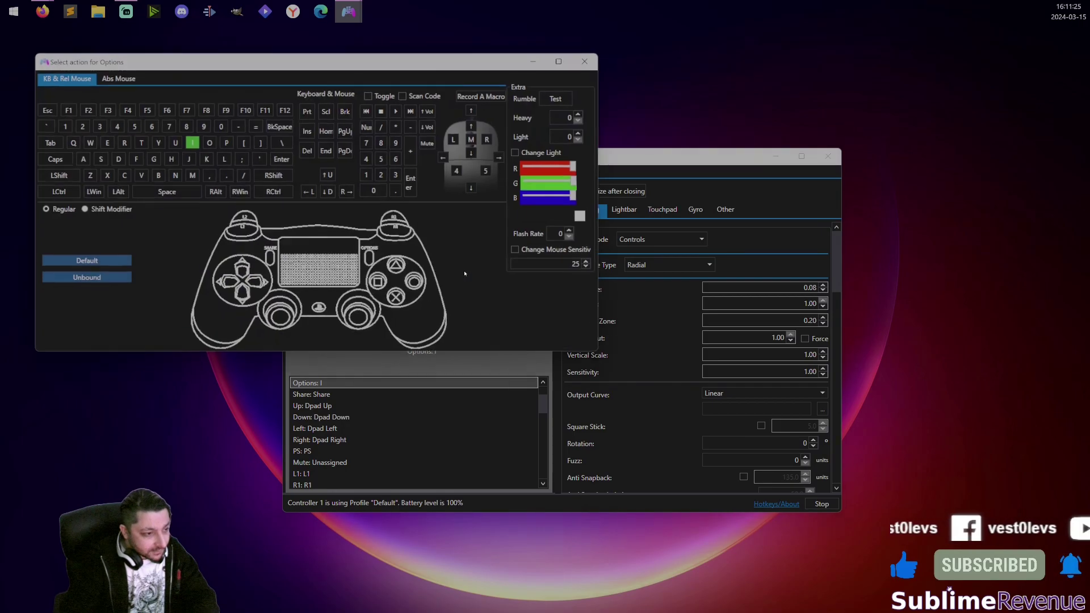
{"action": "left_click", "coordinate": [590, 61]}
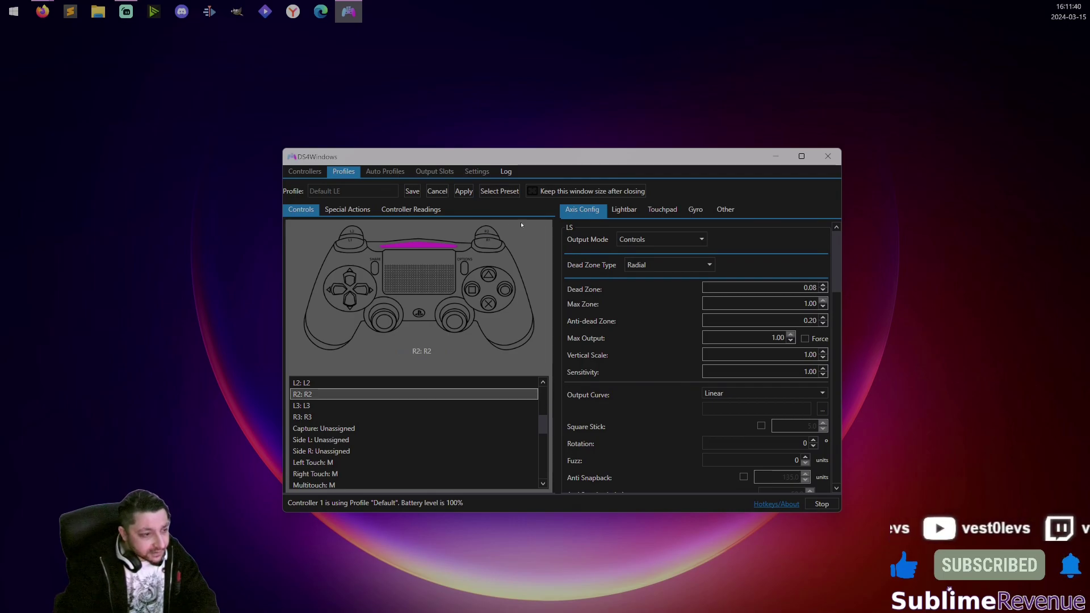
{"action": "left_click", "coordinate": [438, 191]}
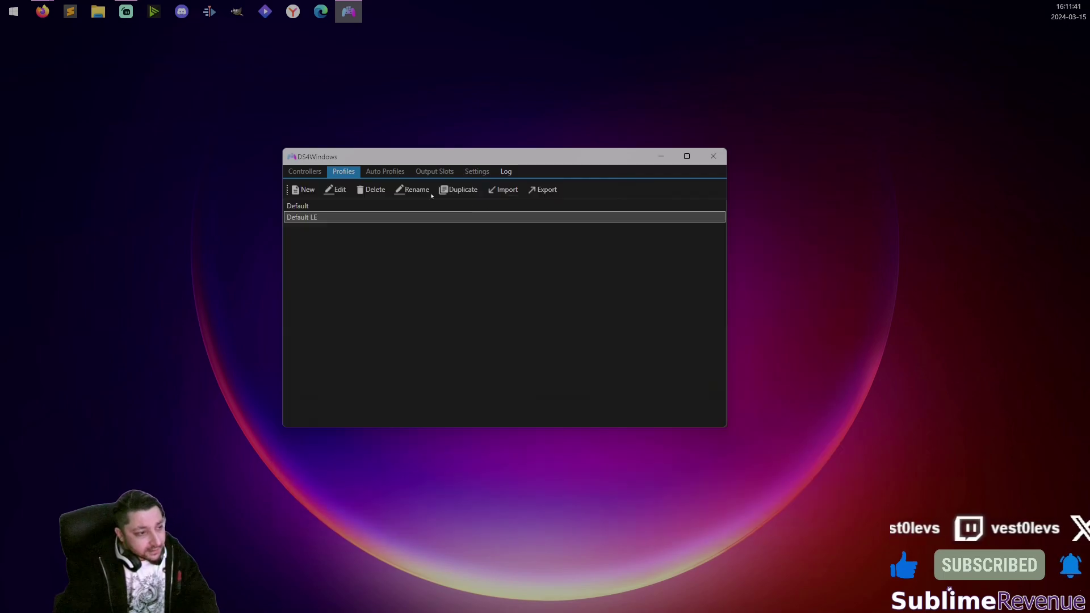
Show Auto Profiles and its Add Programs menu of Steam, Start Menu, directory and browse options.
{"action": "left_click", "coordinate": [385, 172]}
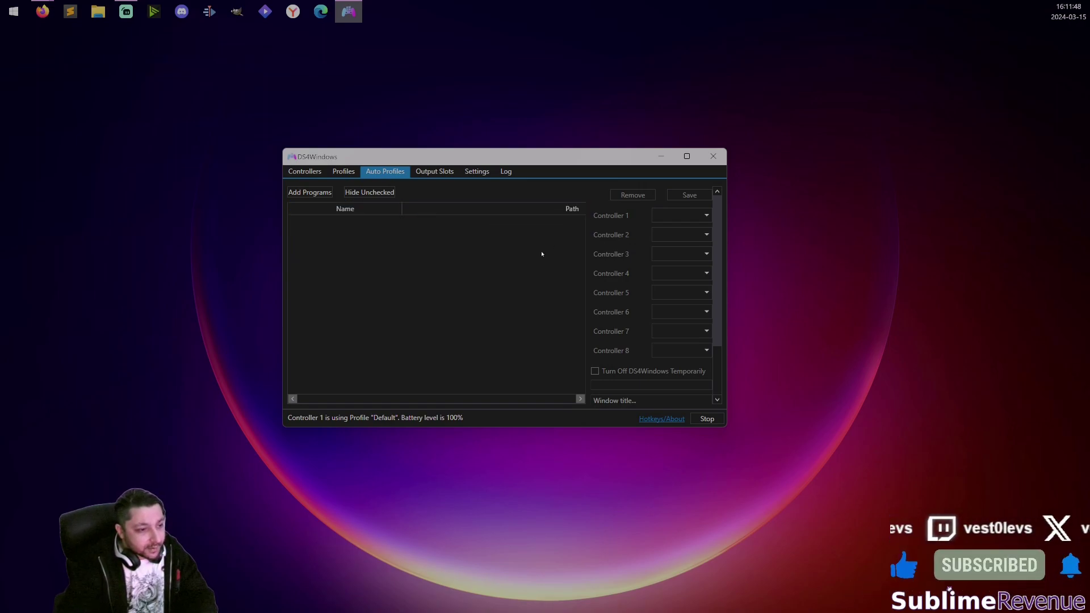
{"action": "left_click", "coordinate": [315, 193]}
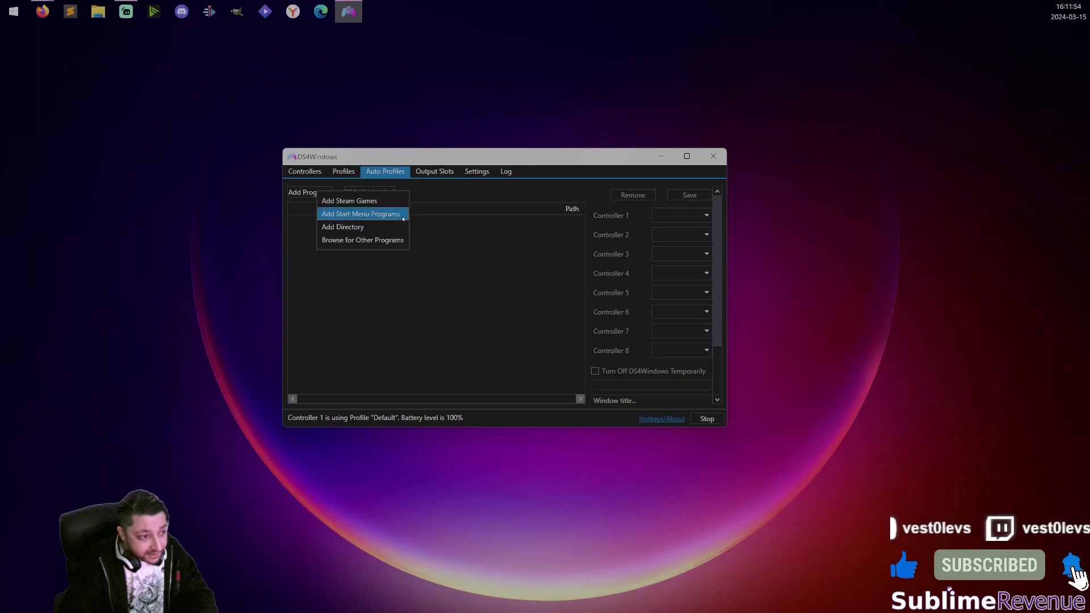
Dismiss the Add Programs menu, leaving the program list empty.
{"action": "left_click", "coordinate": [444, 290]}
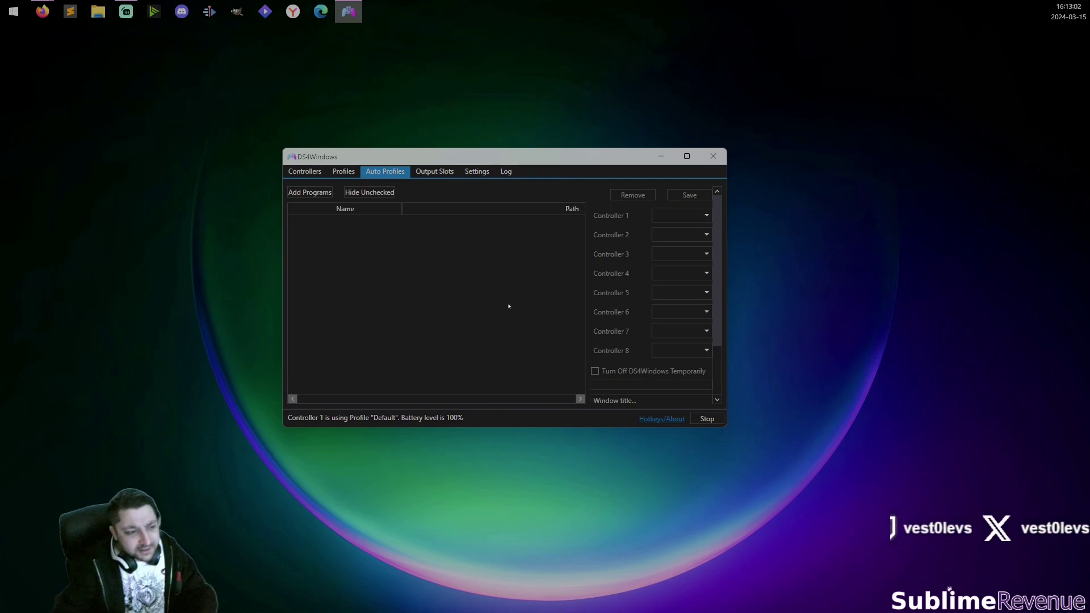
Open Default LE, confirm its Other tab emulates DualShock 4, and cancel without saving.
{"action": "left_click", "coordinate": [343, 172]}
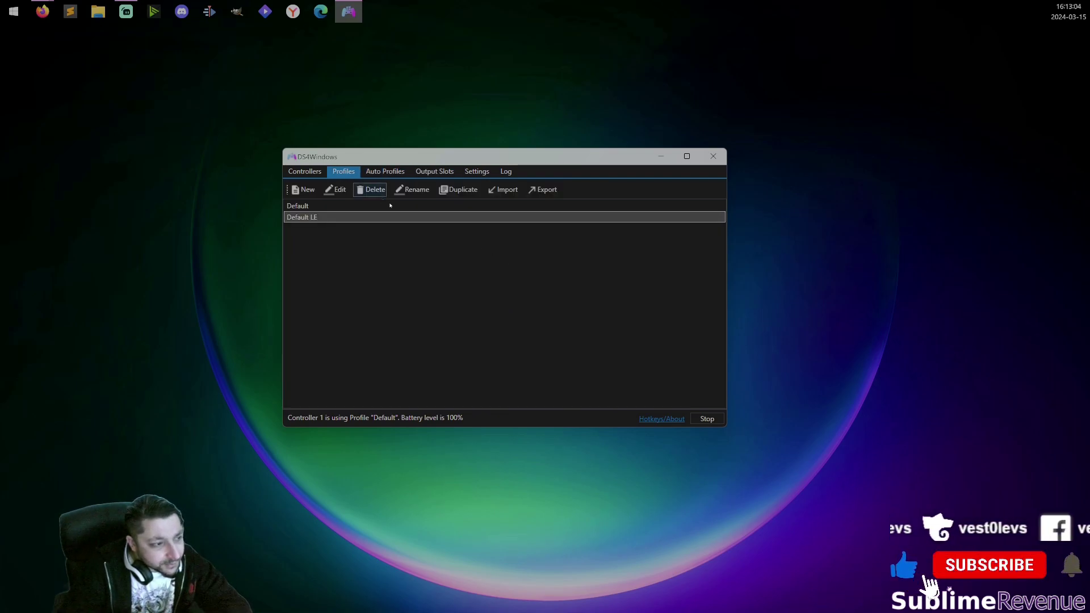
{"action": "double_click", "coordinate": [374, 211]}
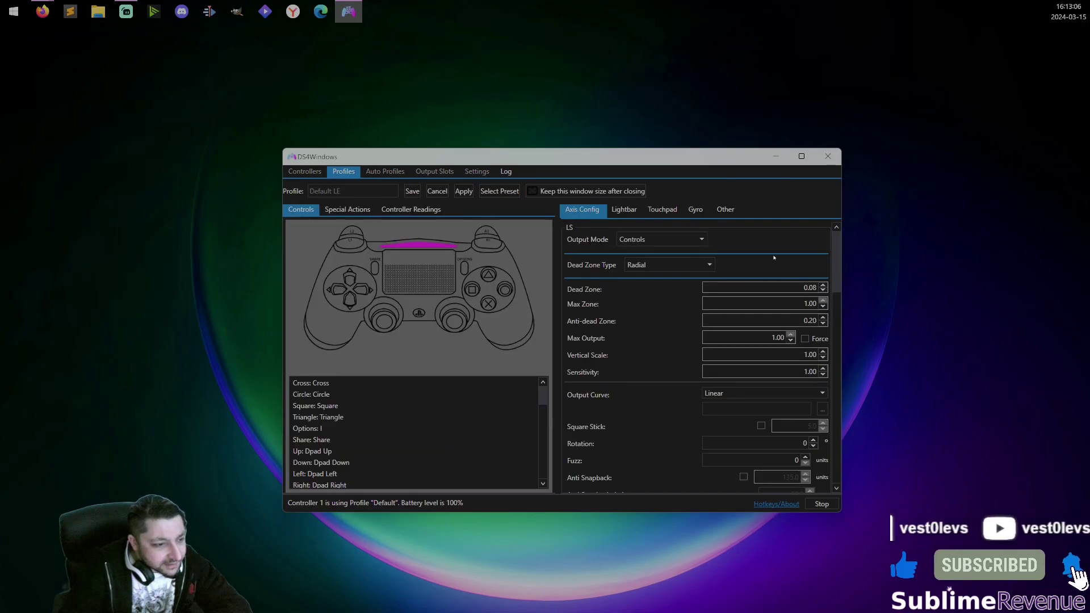
{"action": "left_click", "coordinate": [725, 209]}
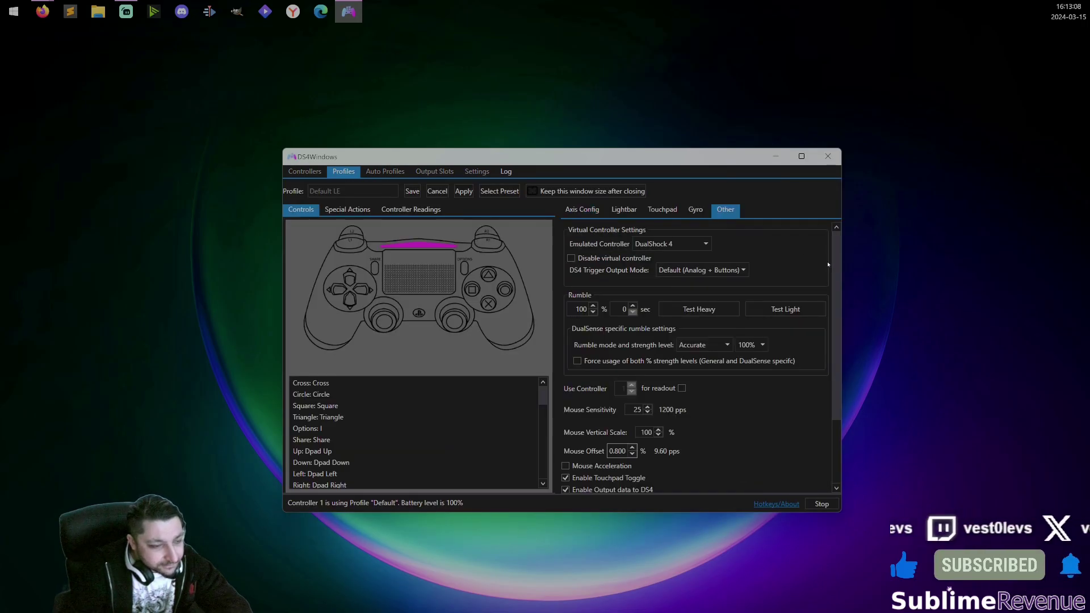
{"action": "scroll", "coordinate": [701, 397], "scroll_direction": "down", "scroll_amount": 3}
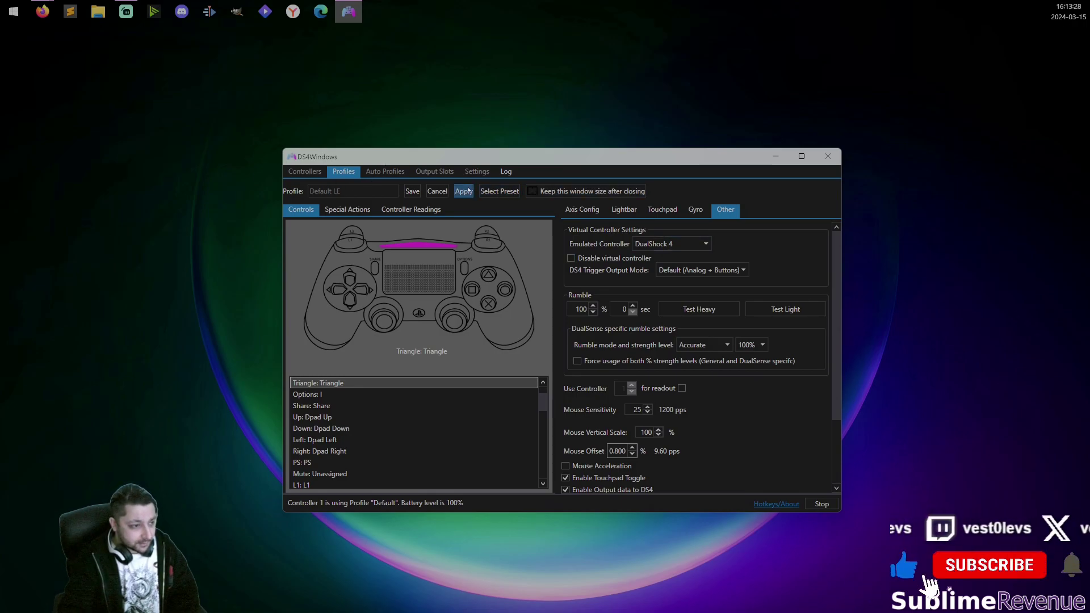
{"action": "left_click", "coordinate": [438, 191]}
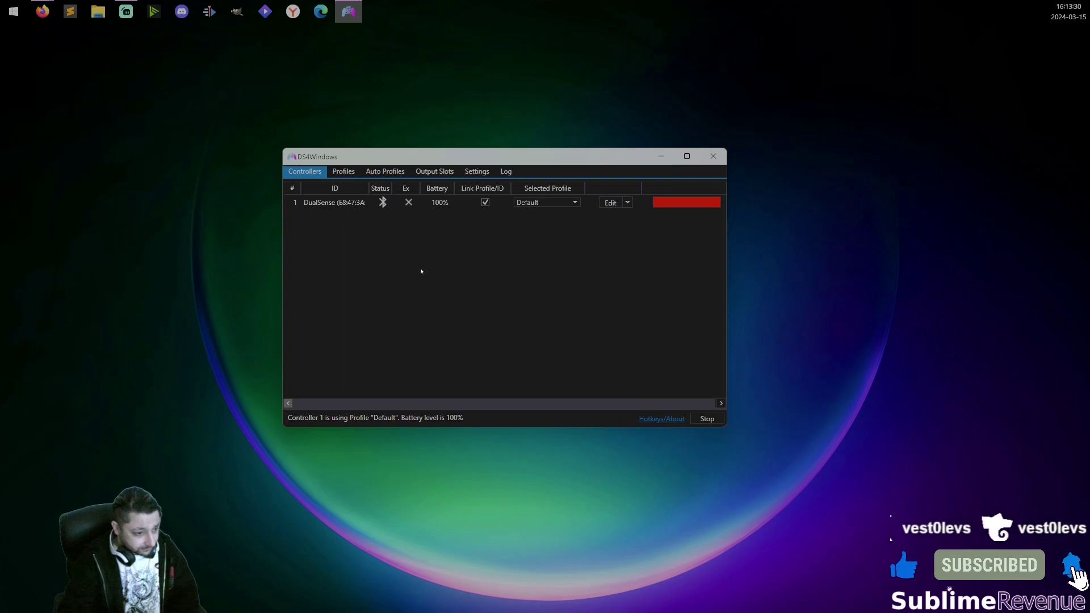
Create a new profile and accept starting it from a preset.
{"action": "left_click", "coordinate": [350, 172]}
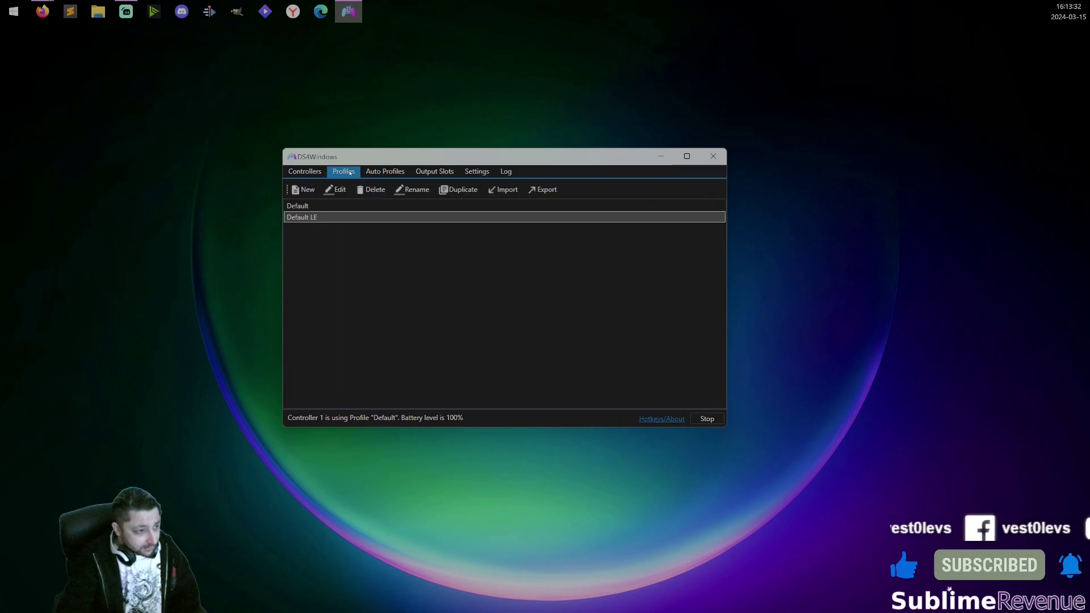
{"action": "left_click", "coordinate": [306, 191]}
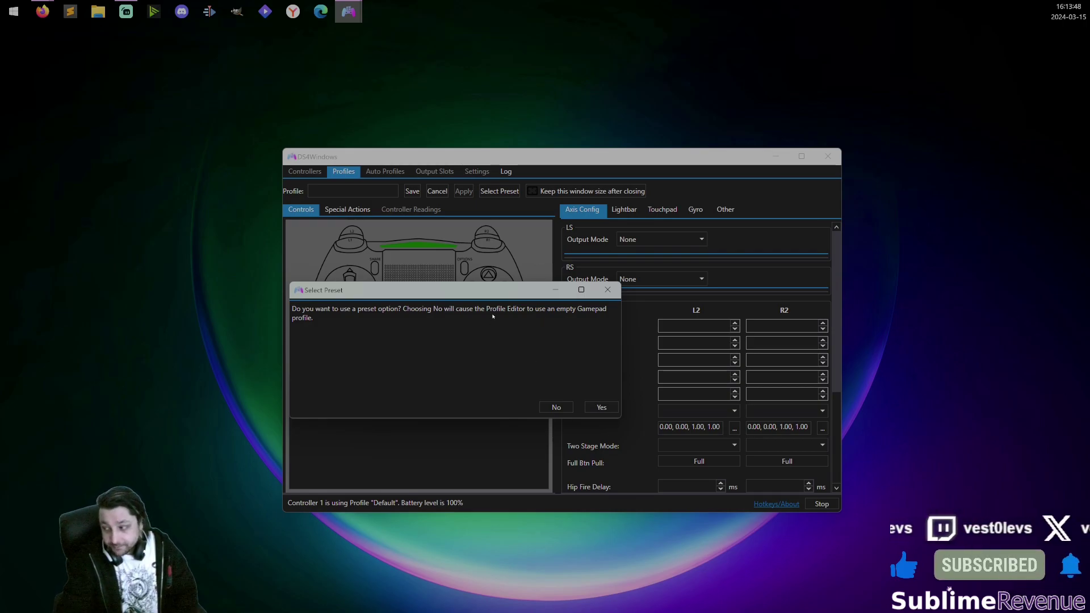
{"action": "left_click", "coordinate": [602, 407]}
Keep the Gamepad preset and choose DualShock 4 as the output controller.
{"action": "left_click", "coordinate": [377, 332]}
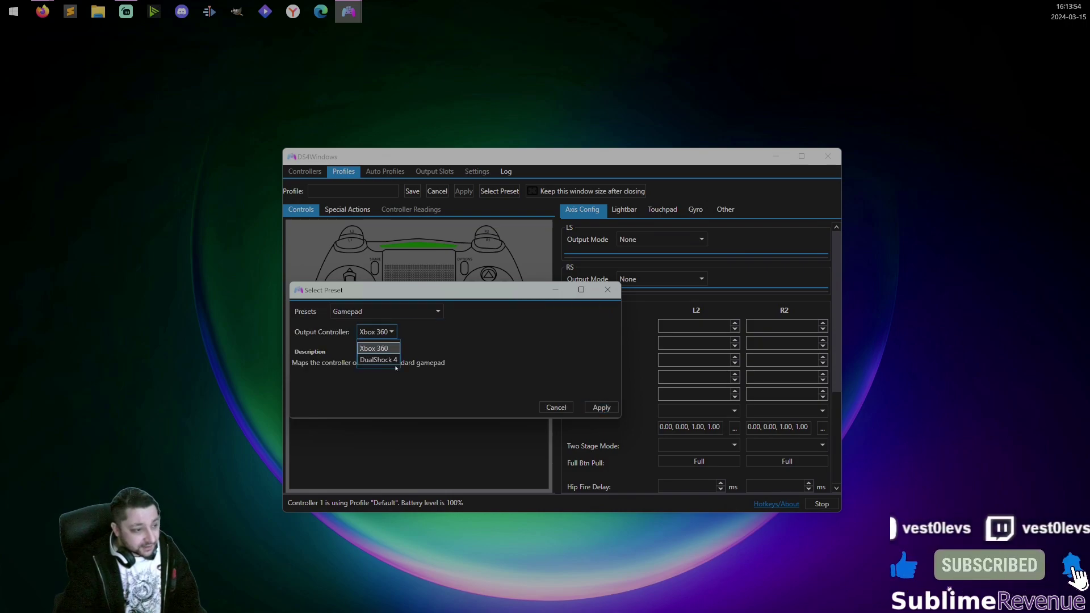
{"action": "left_click", "coordinate": [453, 341]}
{"action": "left_click", "coordinate": [395, 314]}
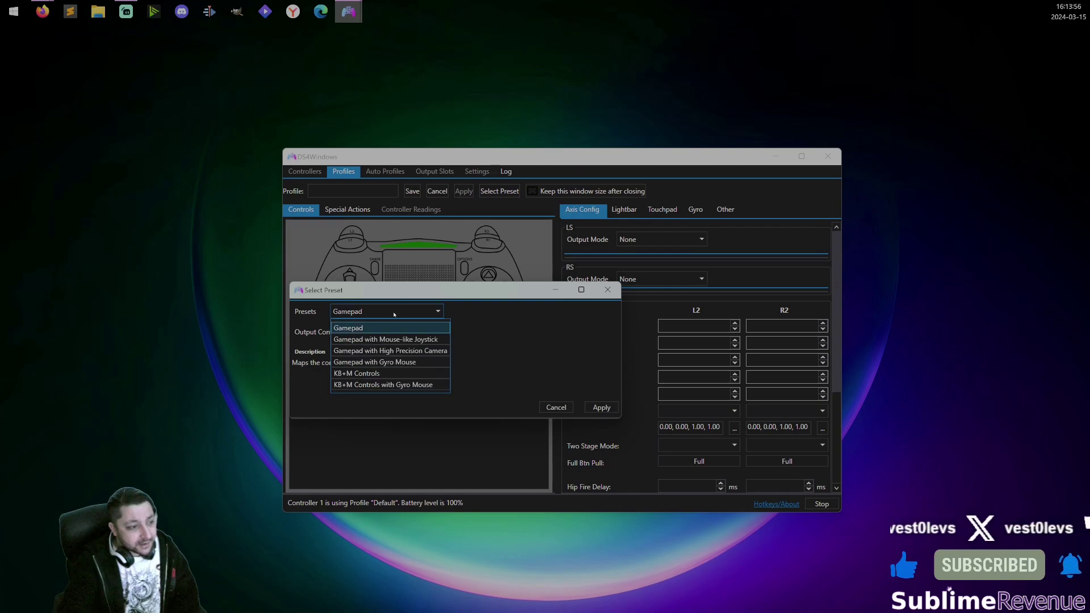
{"action": "left_click", "coordinate": [528, 342]}
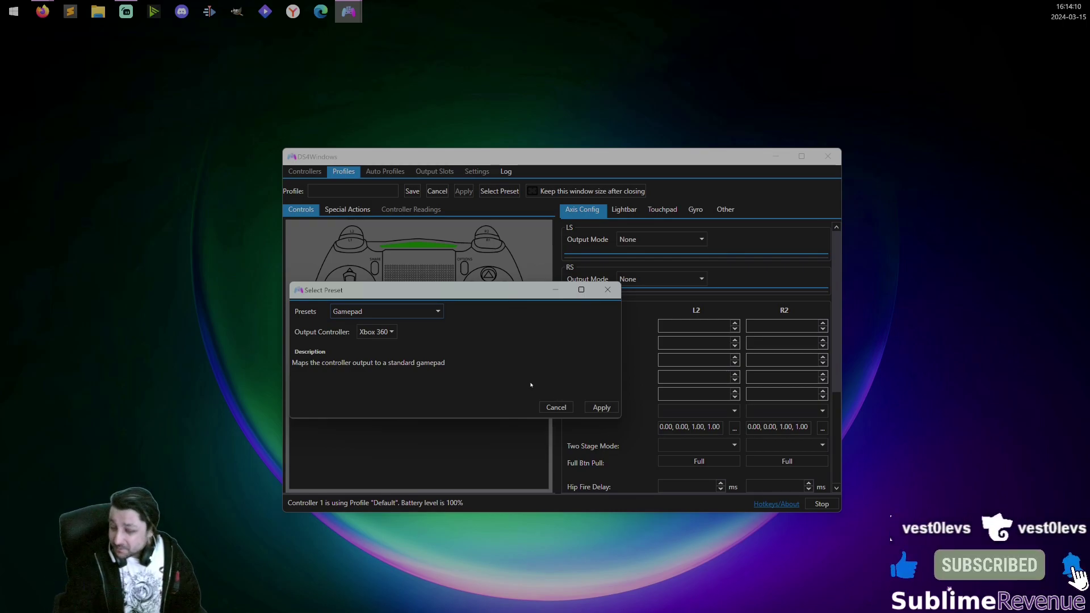
{"action": "left_click", "coordinate": [372, 333]}
{"action": "left_click", "coordinate": [377, 360]}
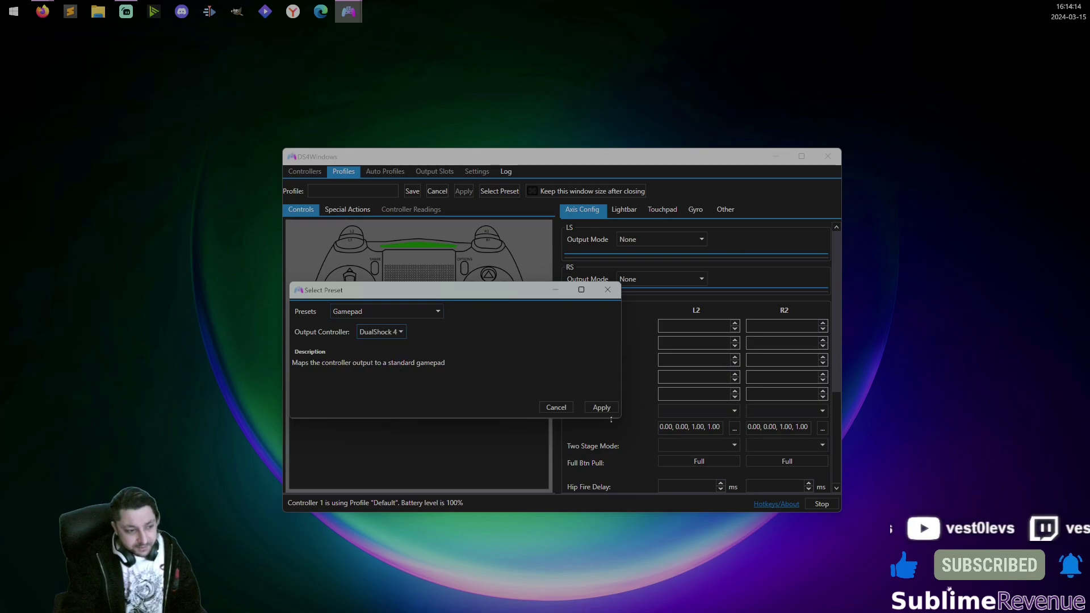
Close the preset dialog and open the ds4windows.com Download page for version 3.3.3.
{"action": "left_click", "coordinate": [557, 408]}
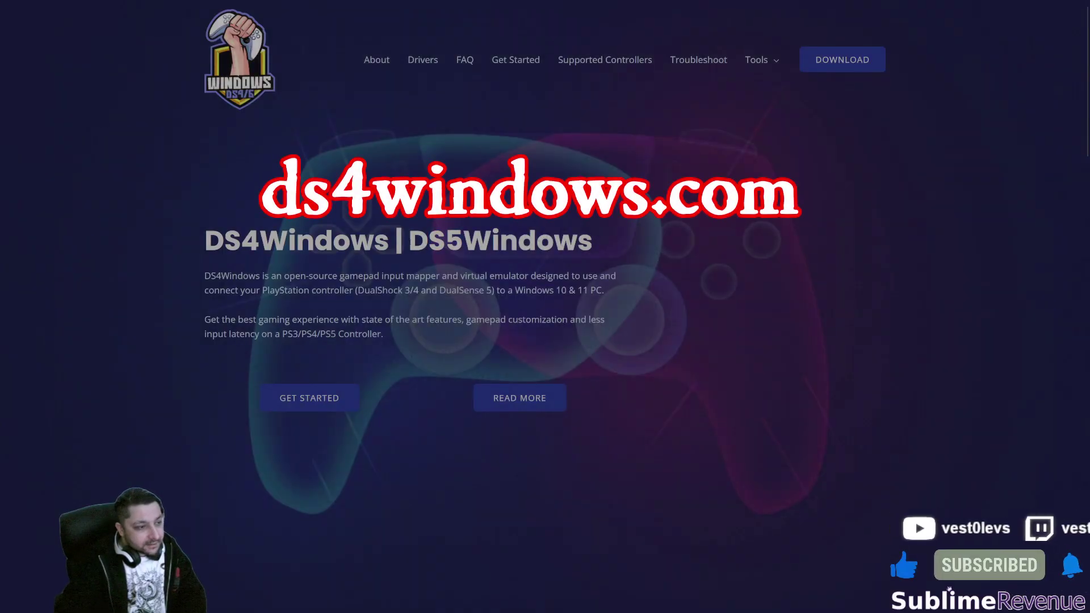
{"action": "left_click_drag", "start_coordinate": [403, 241], "coordinate": [463, 242]}
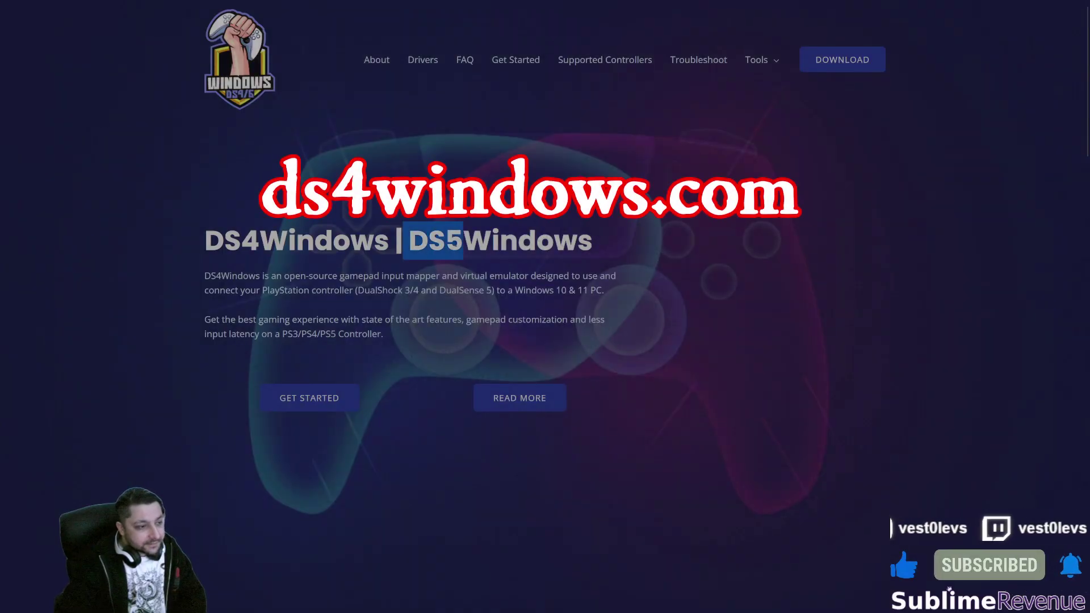
{"action": "left_click_drag", "start_coordinate": [487, 276], "coordinate": [492, 290]}
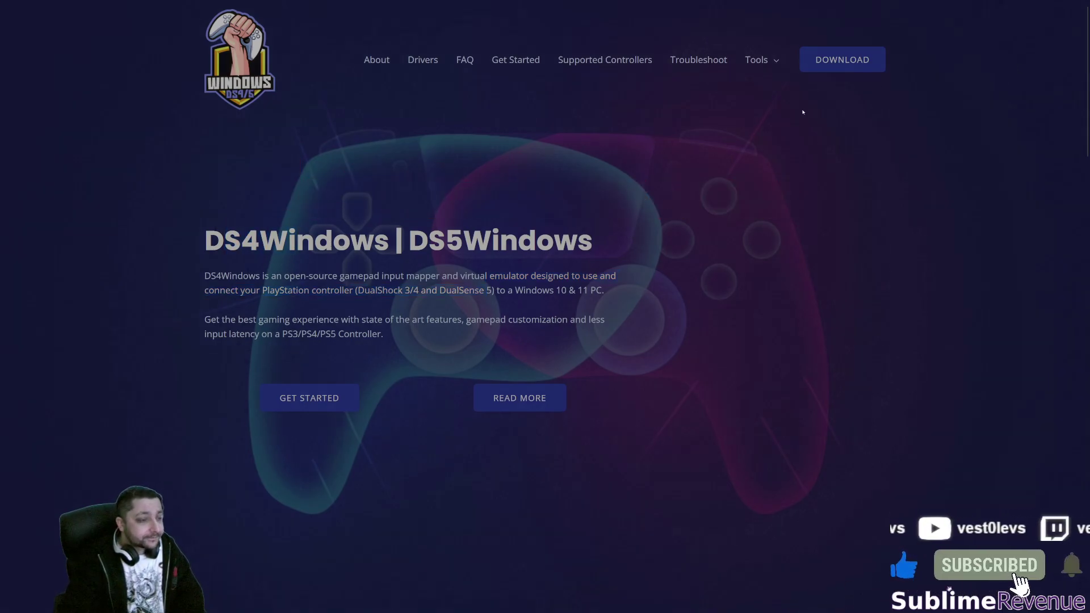
{"action": "left_click", "coordinate": [831, 68]}
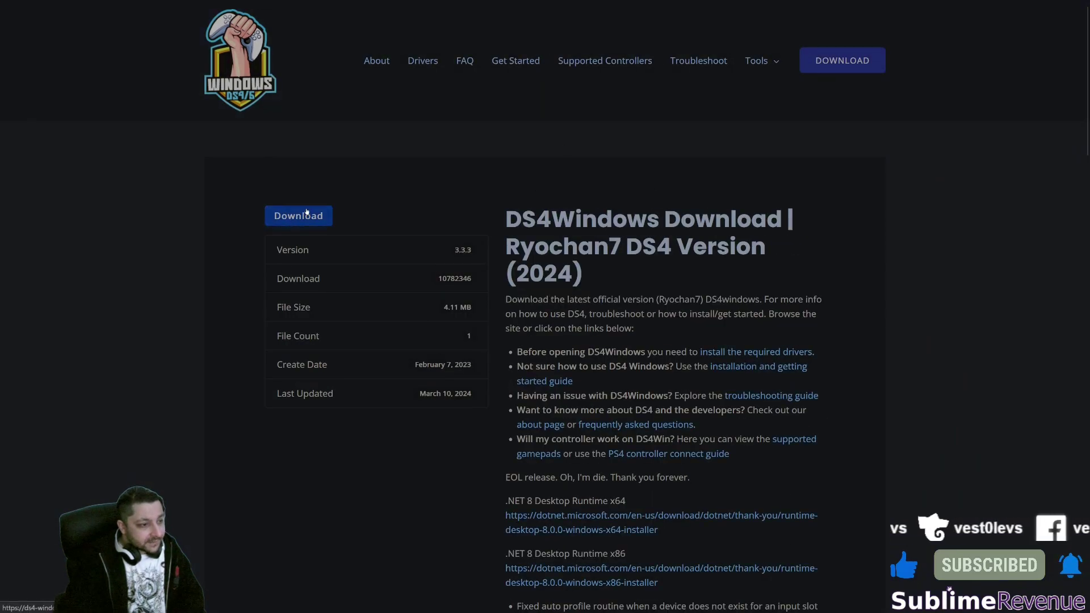
Browse the Supported Controllers and Troubleshoot pages on ds4windows.com.
{"action": "left_click", "coordinate": [616, 63]}
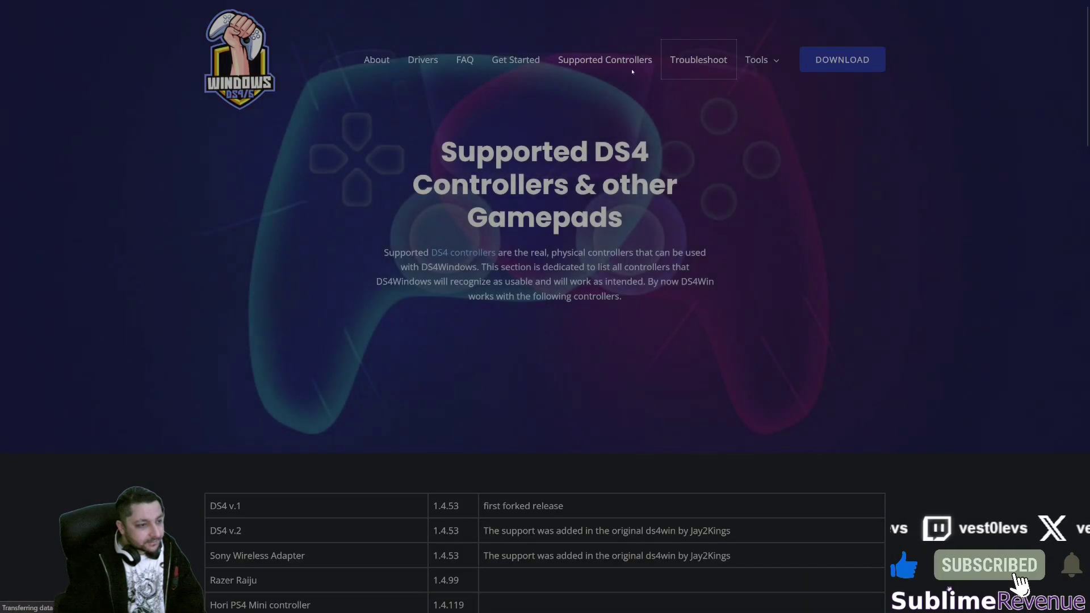
{"action": "left_click", "coordinate": [677, 66]}
{"action": "mouse_move", "coordinate": [745, 71]}
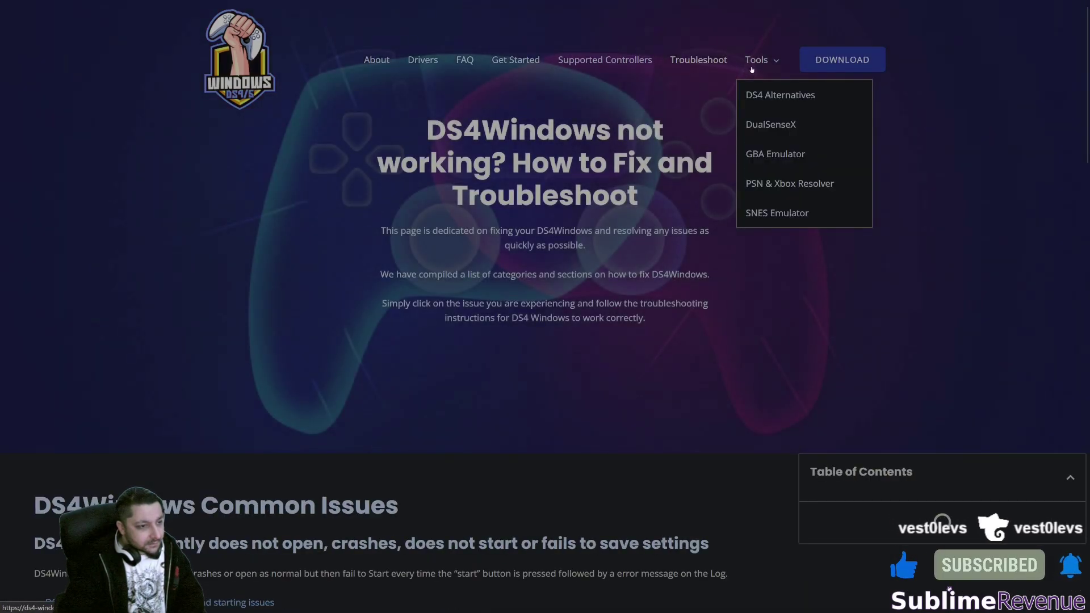
{"action": "left_click_drag", "start_coordinate": [510, 244], "coordinate": [534, 274]}
{"action": "scroll", "coordinate": [533, 274], "scroll_direction": "down", "scroll_amount": 4}
{"action": "scroll", "coordinate": [634, 30], "scroll_direction": "up", "scroll_amount": 4}
Read through the Get Started guide's prerequisites, drivers setup and Bluetooth pairing sections.
{"action": "left_click", "coordinate": [515, 60]}
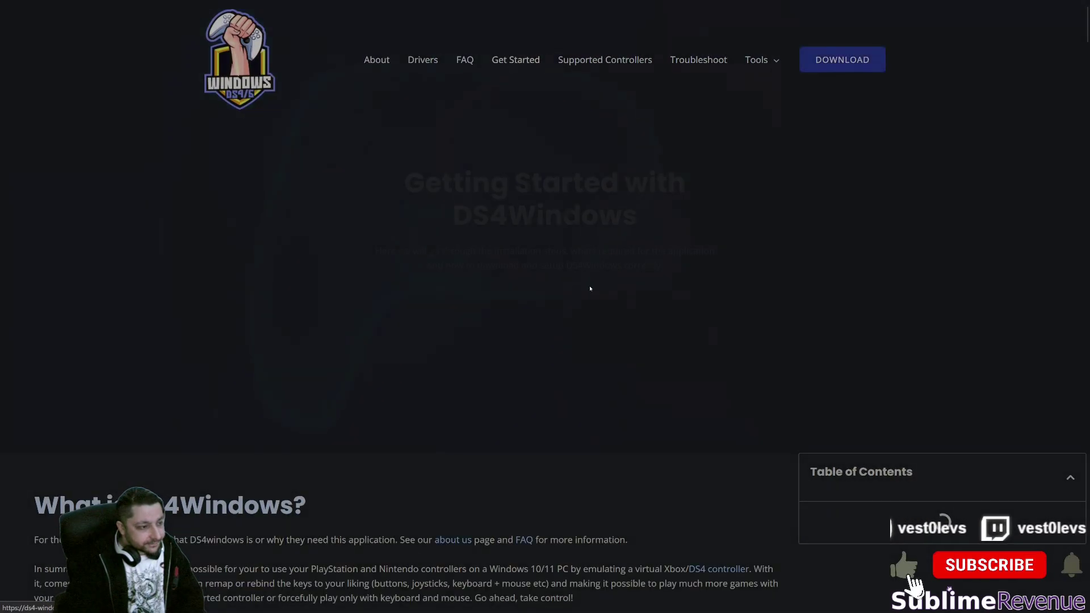
{"action": "scroll", "coordinate": [584, 305], "scroll_direction": "down", "scroll_amount": 10}
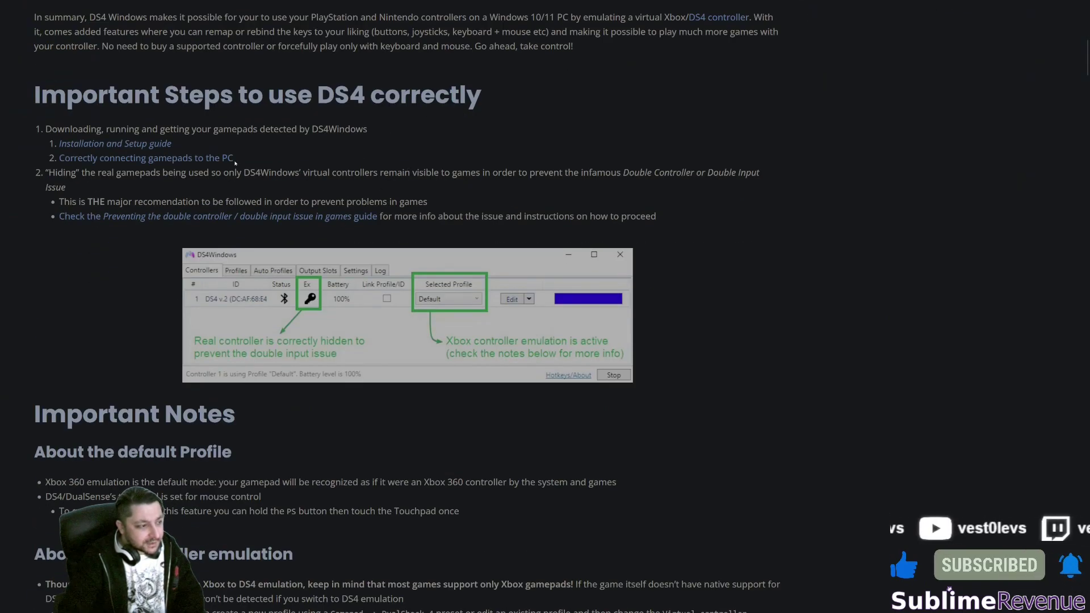
{"action": "scroll", "coordinate": [235, 163], "scroll_direction": "down", "scroll_amount": 10}
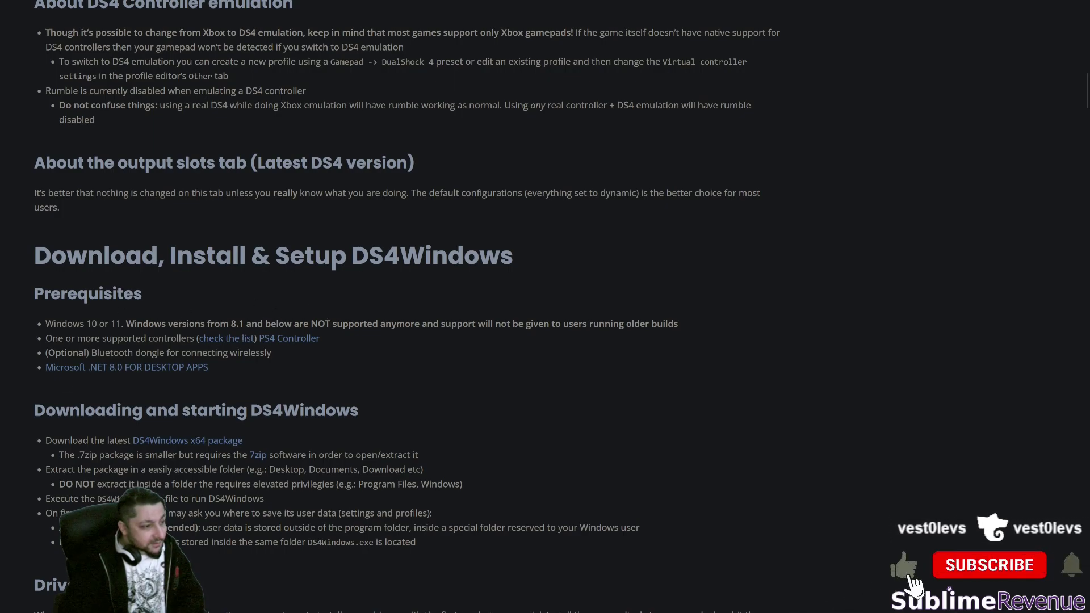
{"action": "scroll", "coordinate": [398, 306], "scroll_direction": "down", "scroll_amount": 2}
{"action": "scroll", "coordinate": [336, 209], "scroll_direction": "down", "scroll_amount": 10}
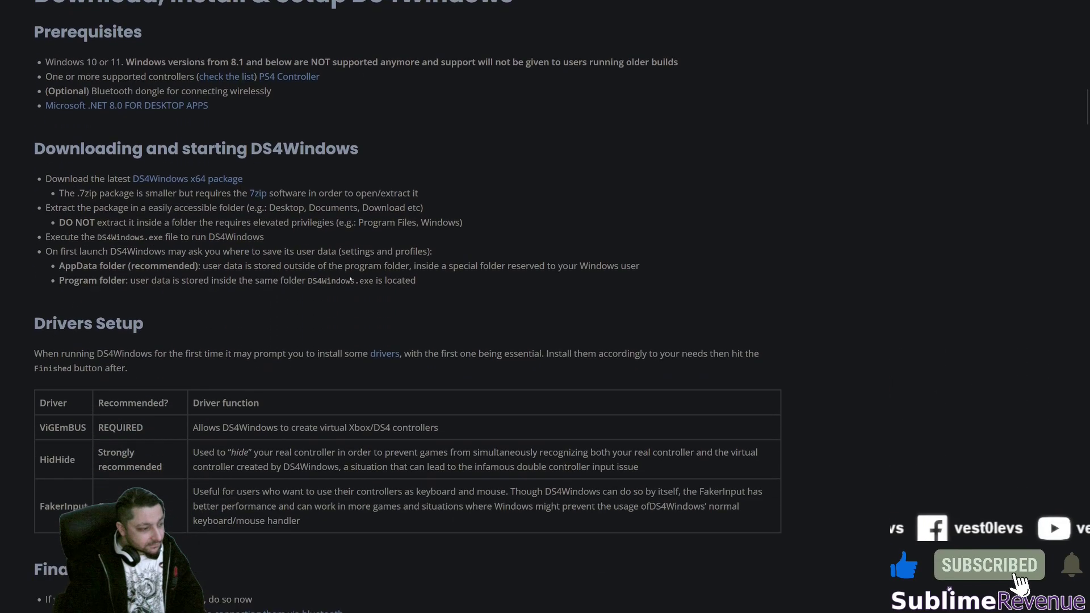
{"action": "scroll", "coordinate": [336, 210], "scroll_direction": "down", "scroll_amount": 12}
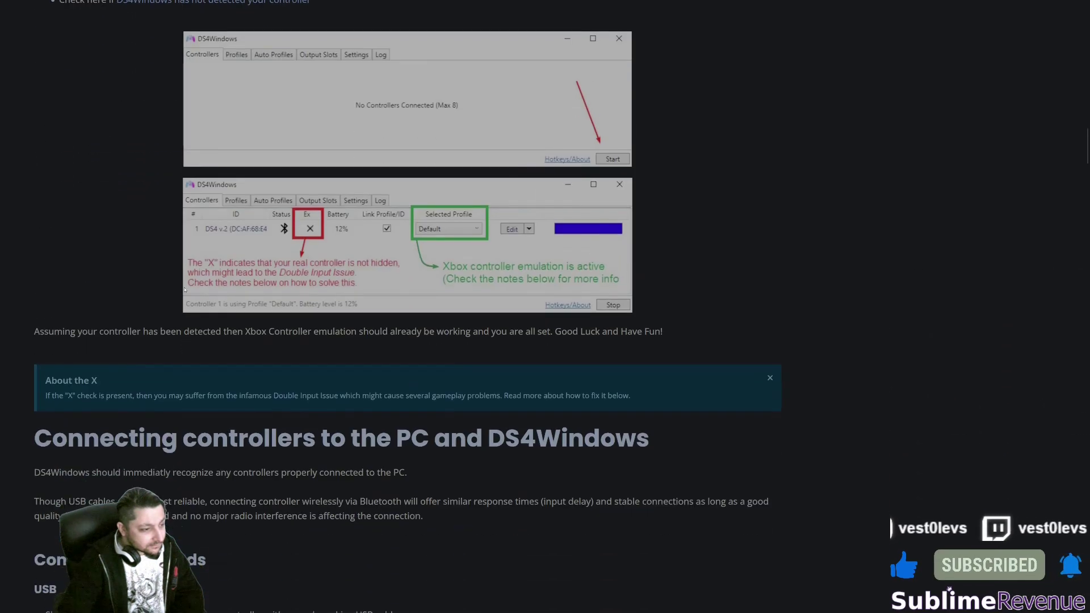
{"action": "scroll", "coordinate": [753, 290], "scroll_direction": "down", "scroll_amount": 4}
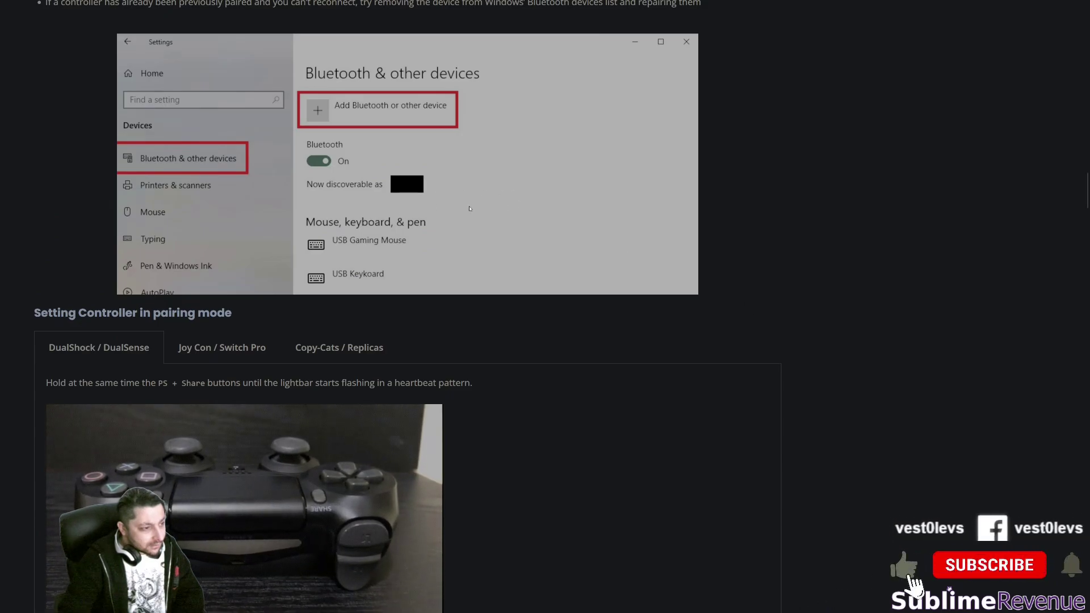
{"action": "scroll", "coordinate": [495, 207], "scroll_direction": "down", "scroll_amount": 5}
{"action": "middle_click", "coordinate": [820, 339]}
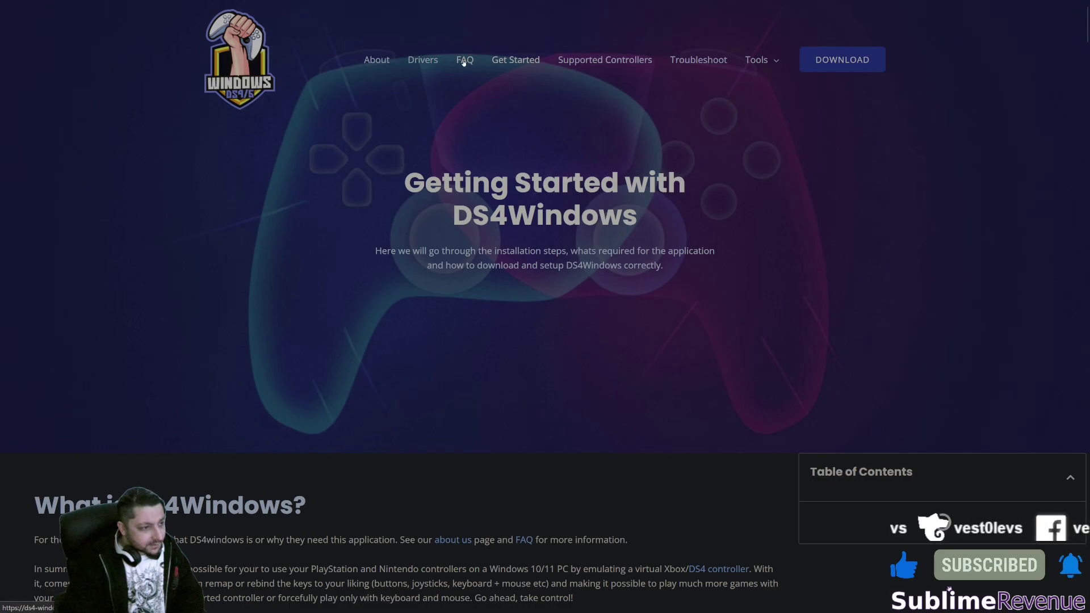
Go to the Drivers page and review the ViGEmBus, HidHide, FakerInput, .NET 6.0.6 and Visual C++ requirements.
{"action": "scroll", "coordinate": [530, 309], "scroll_direction": "down", "scroll_amount": 3}
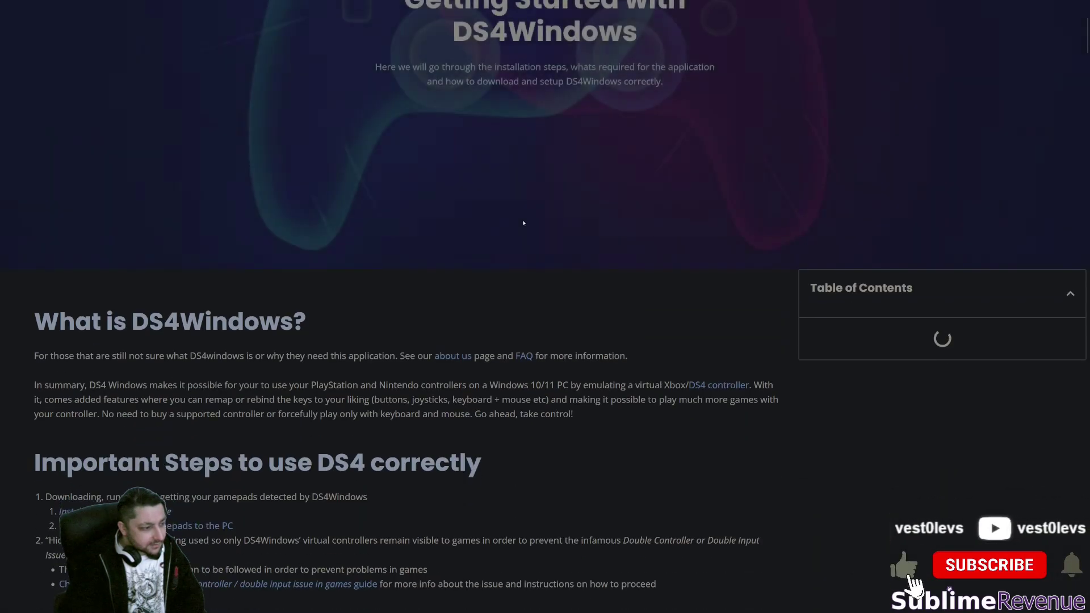
{"action": "scroll", "coordinate": [524, 224], "scroll_direction": "up", "scroll_amount": 3}
{"action": "left_click", "coordinate": [427, 65]}
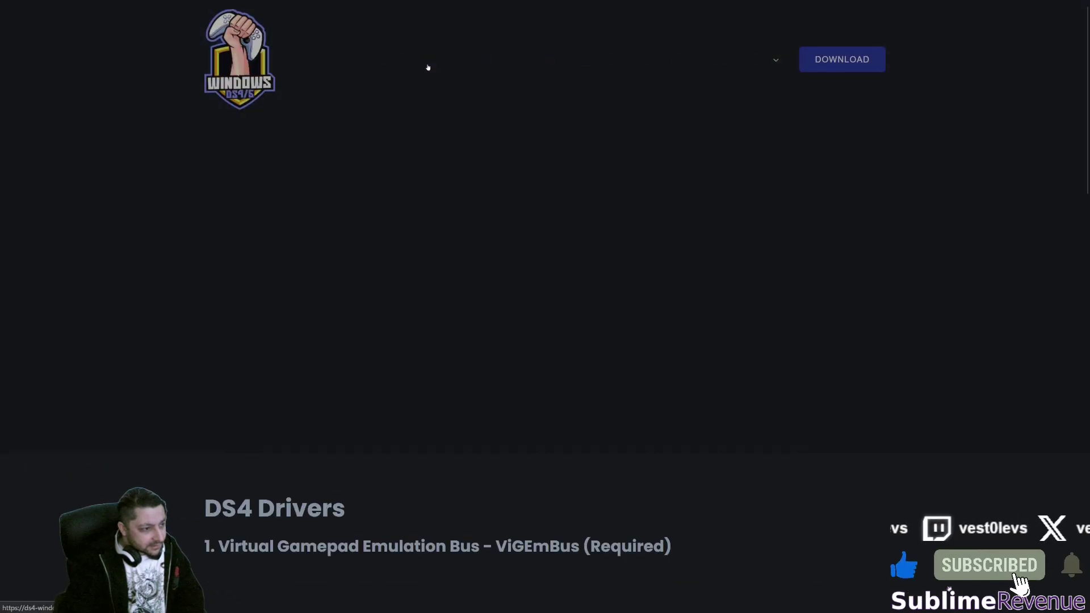
{"action": "scroll", "coordinate": [477, 297], "scroll_direction": "down", "scroll_amount": 2}
{"action": "scroll", "coordinate": [482, 295], "scroll_direction": "down", "scroll_amount": 2}
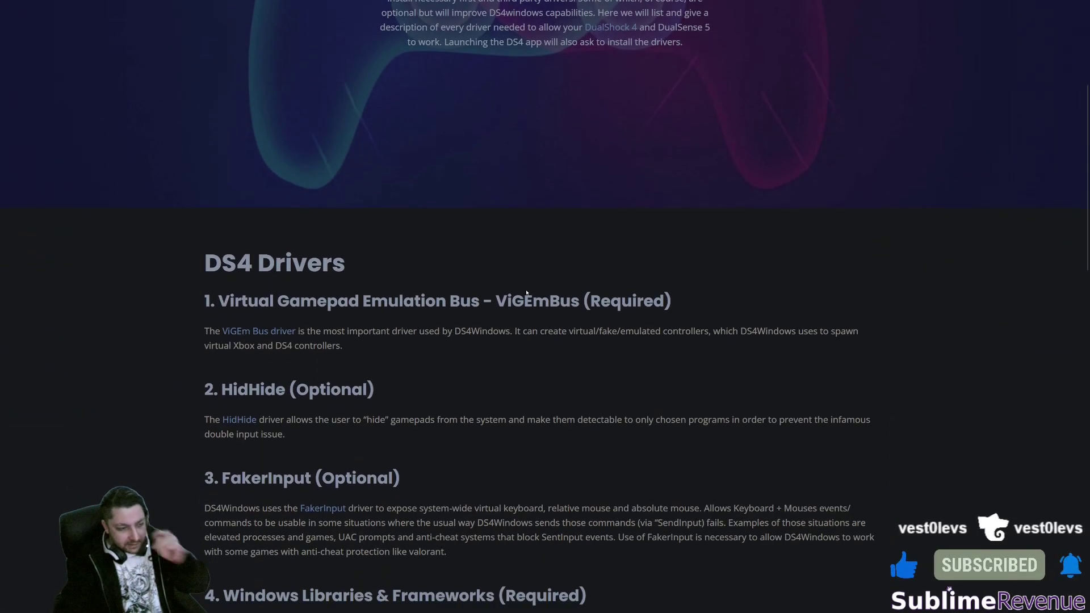
{"action": "scroll", "coordinate": [616, 341], "scroll_direction": "down", "scroll_amount": 4}
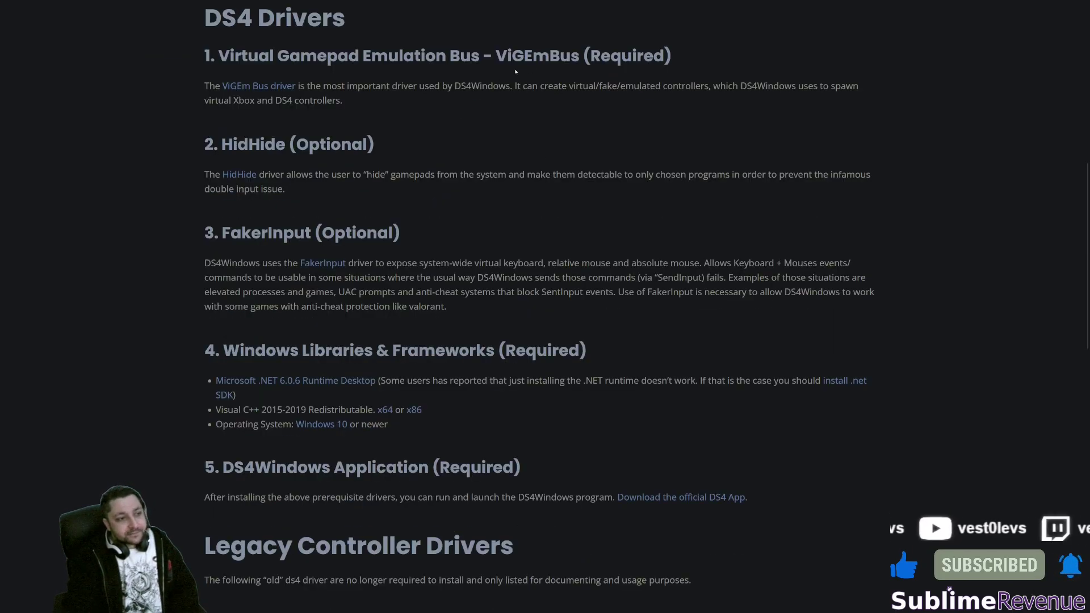
{"action": "scroll", "coordinate": [590, 138], "scroll_direction": "down", "scroll_amount": 2}
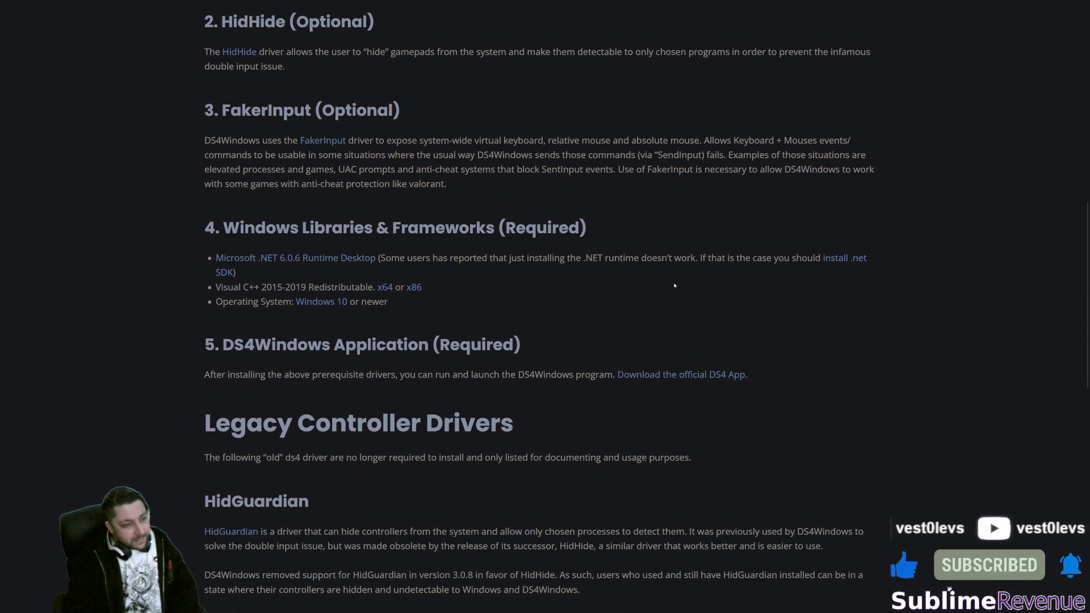
{"action": "scroll", "coordinate": [608, 163], "scroll_direction": "up", "scroll_amount": 3}
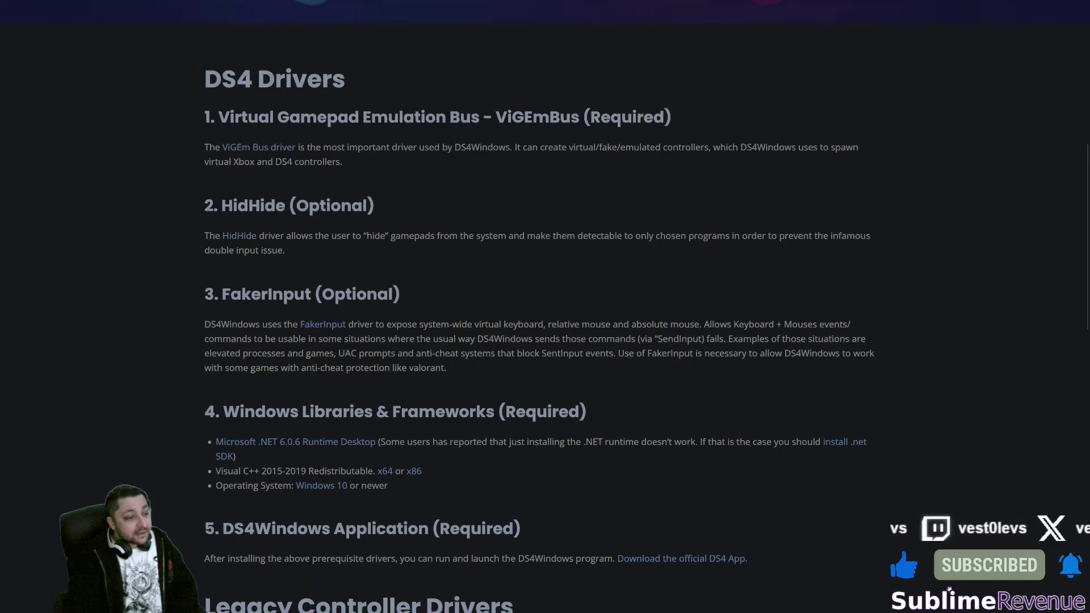
{"action": "scroll", "coordinate": [305, 388], "scroll_direction": "down", "scroll_amount": 1}
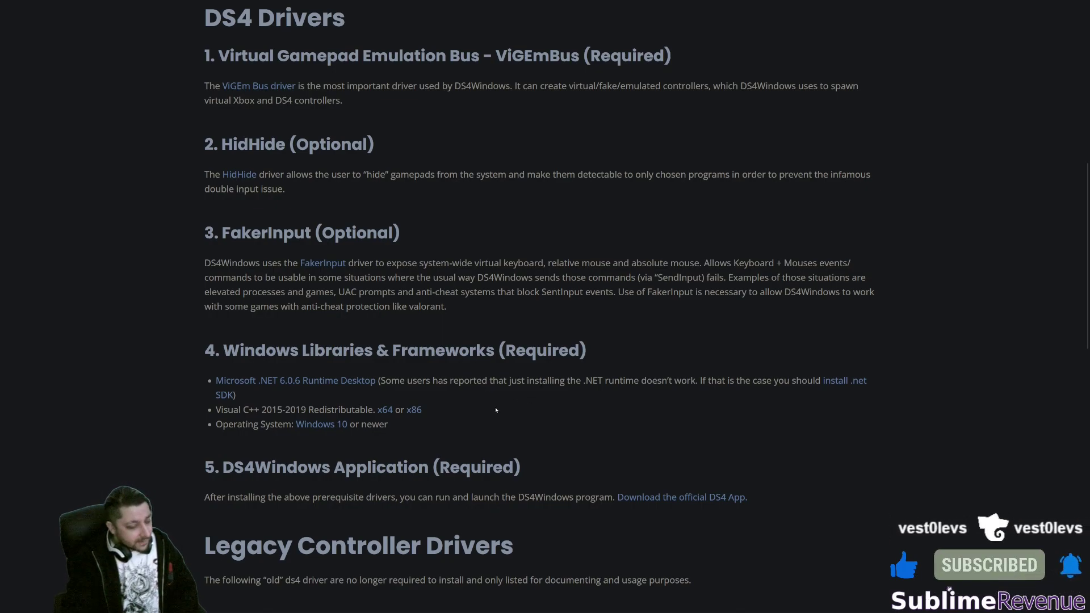
{"action": "scroll", "coordinate": [496, 410], "scroll_direction": "up", "scroll_amount": 1}
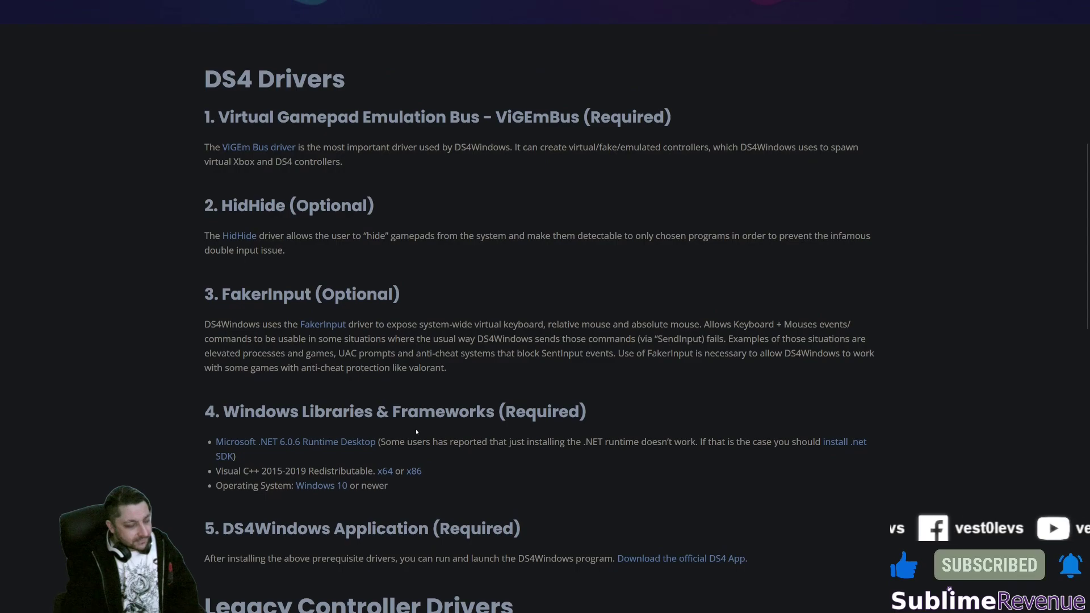
{"action": "scroll", "coordinate": [431, 431], "scroll_direction": "up", "scroll_amount": 7}
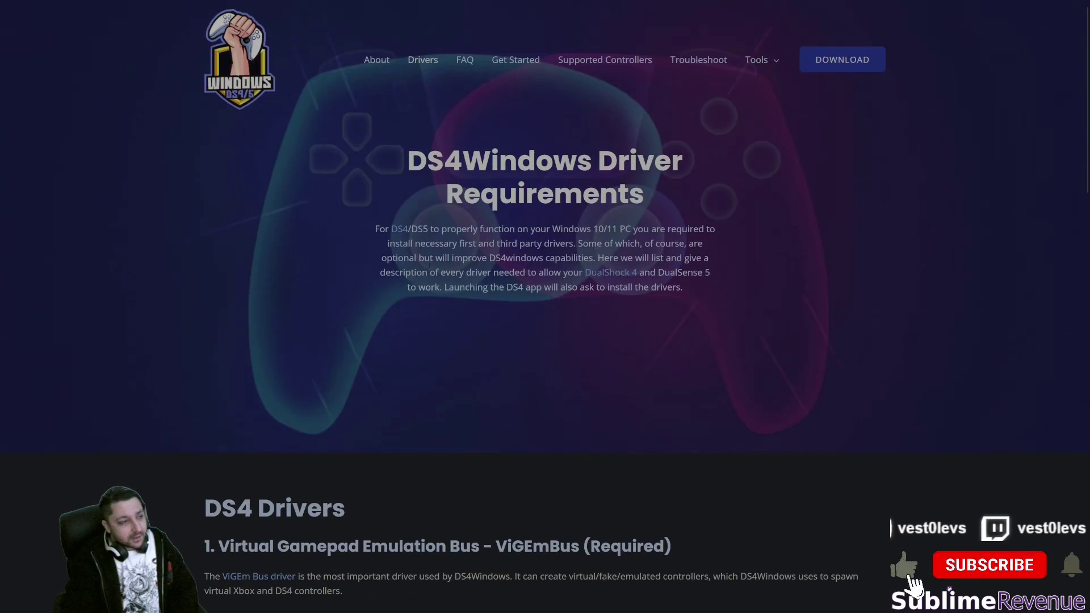